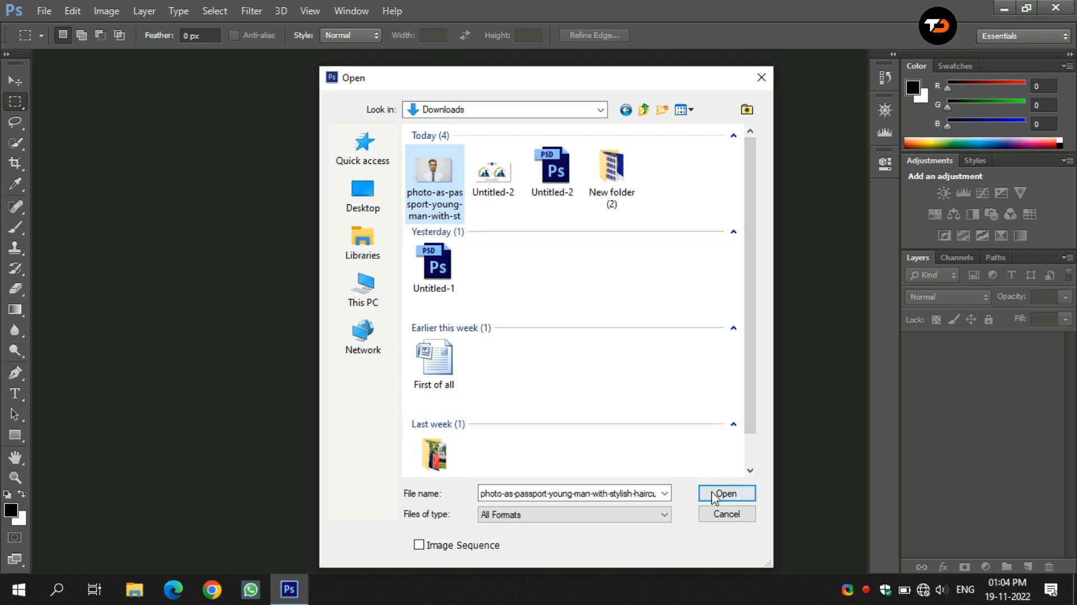
- Open the passport-style photo of the young man and crop it to a 3.5 by 4.5 ratio around his head and shoulders
left_click(708, 488)
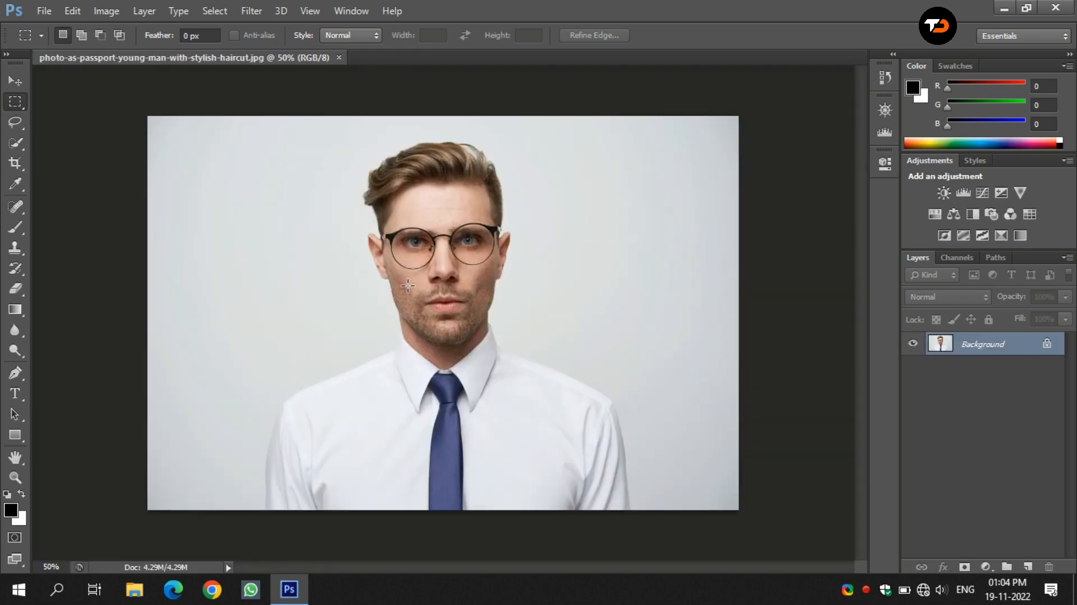
left_click(17, 163)
left_click(164, 36)
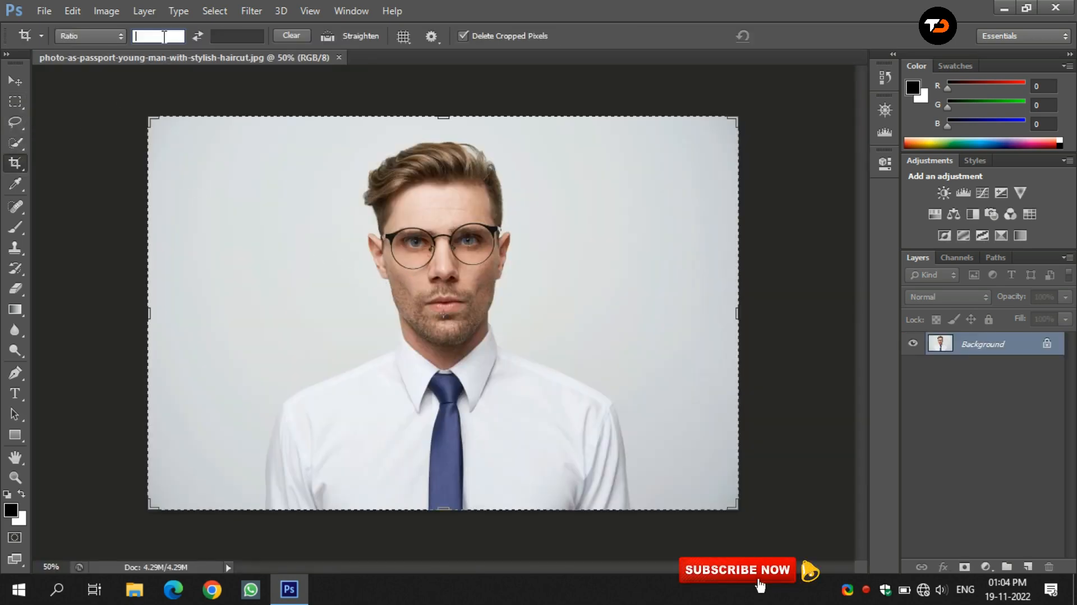
type("3.5")
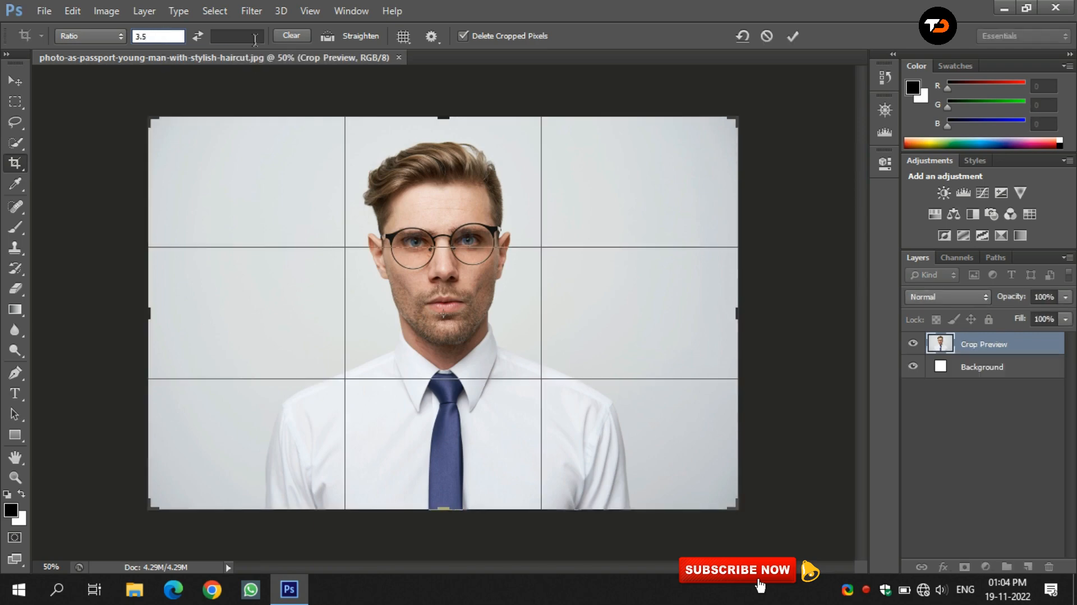
left_click(247, 36)
type("4")
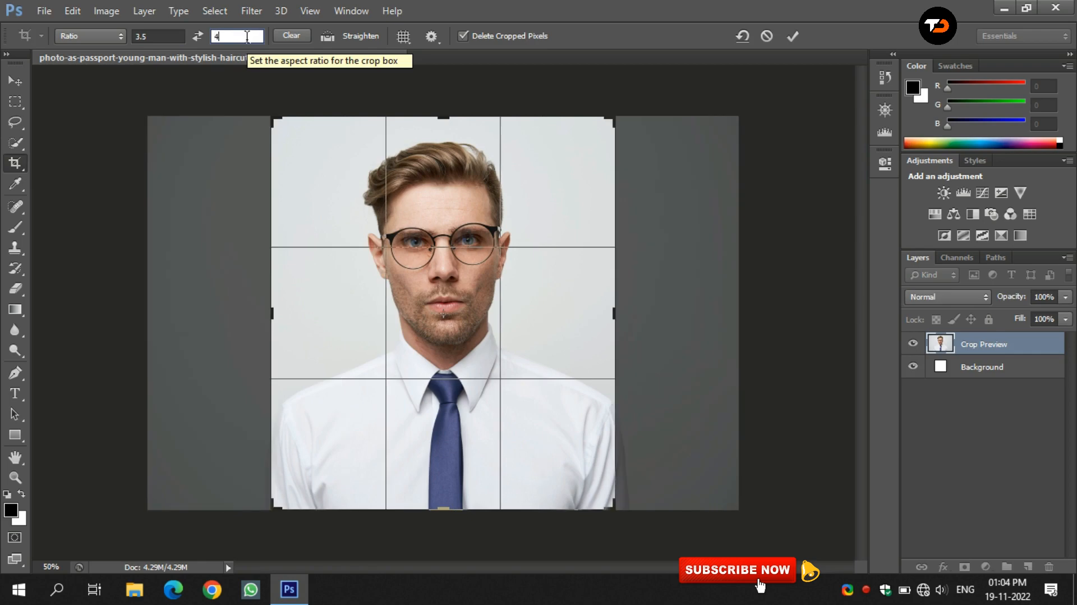
type(".5")
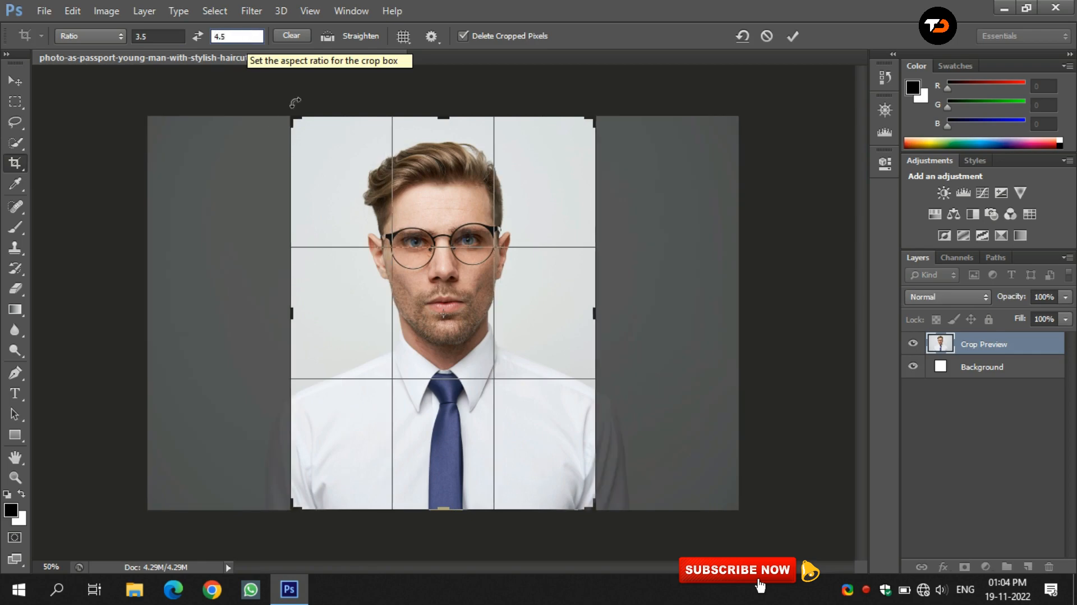
mouse_move(445, 509)
left_mouse_down()
mouse_move(458, 477)
mouse_move(447, 496)
left_mouse_up()
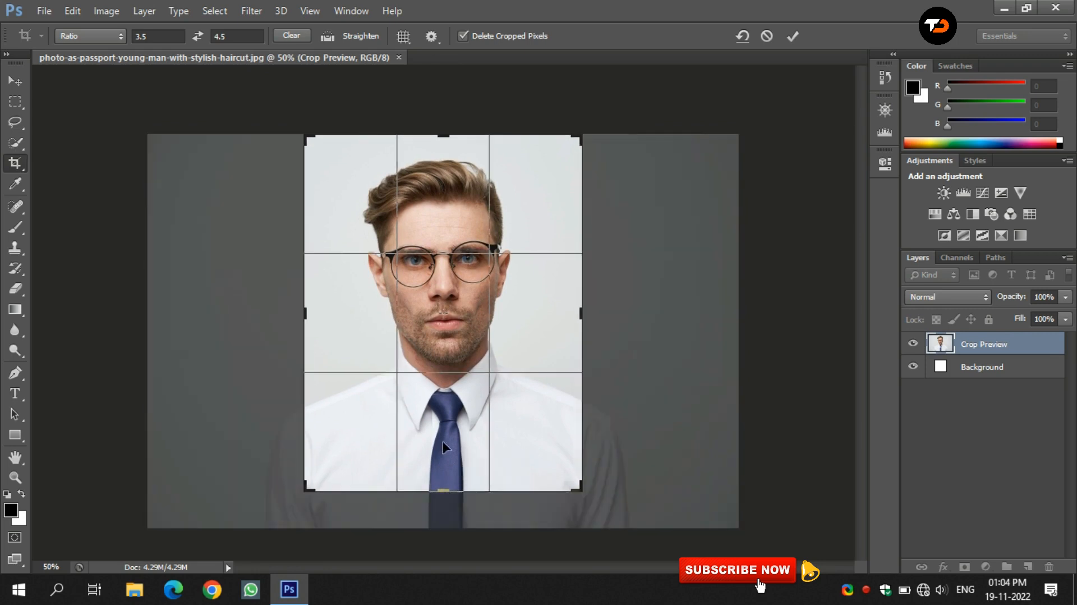
left_click(793, 36)
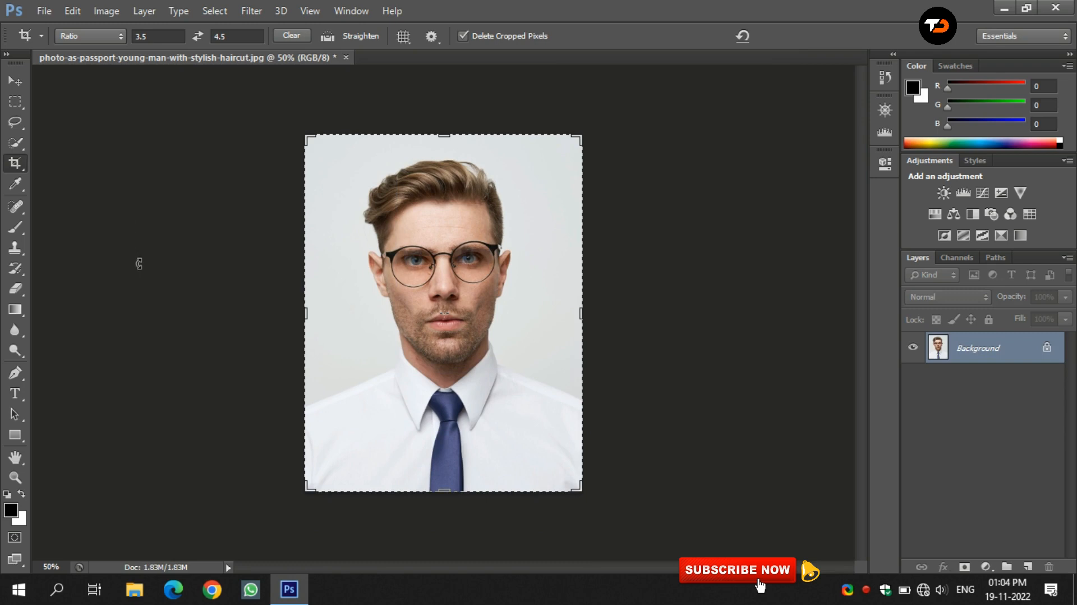
- Start a Pen tool path at the photo's left edge and trace the shirt shoulder up to the collar
left_click(24, 381)
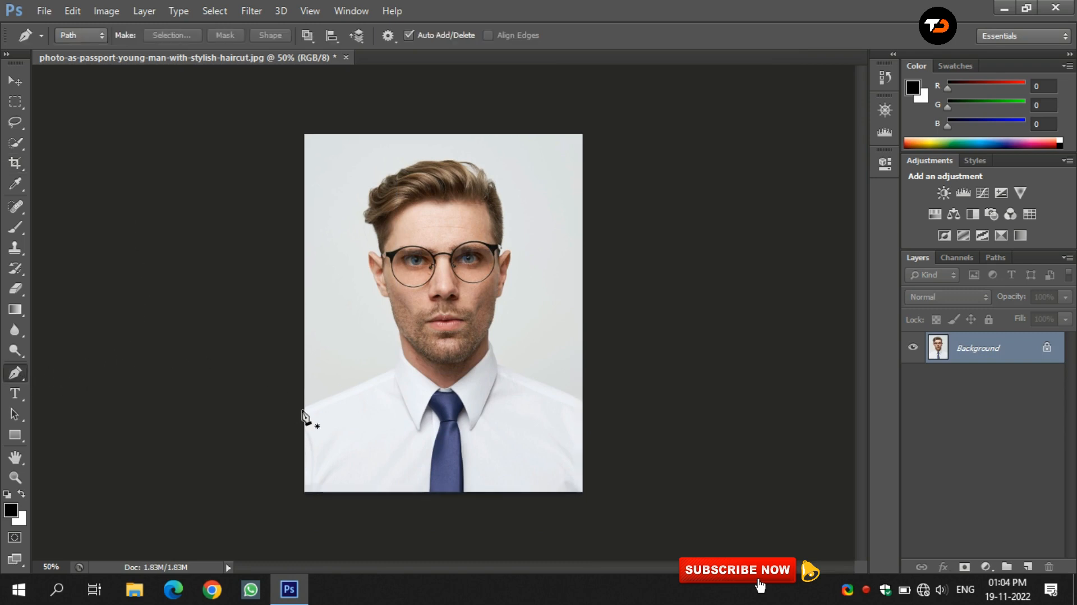
left_click(885, 111)
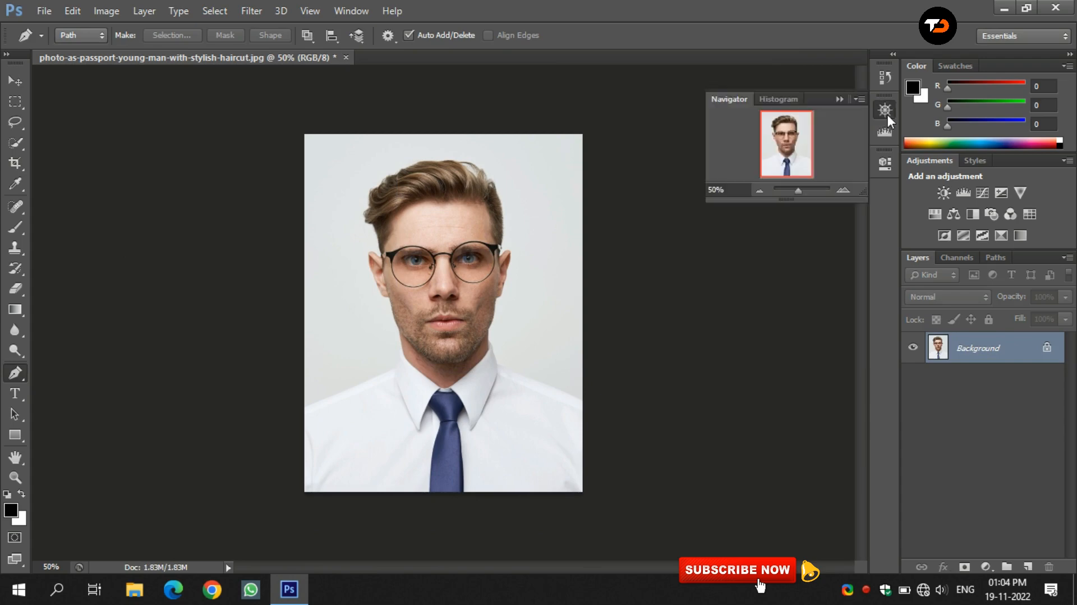
left_click(847, 191)
left_click(848, 190)
left_click(848, 190)
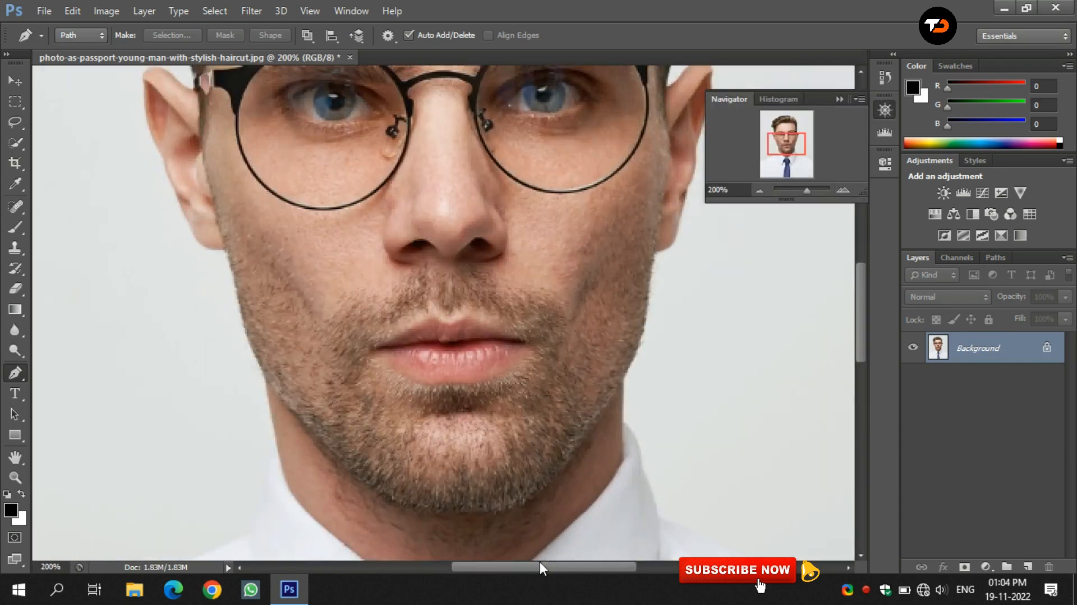
left_click_drag(540, 567, 440, 563)
scroll(469, 456, "down", 3)
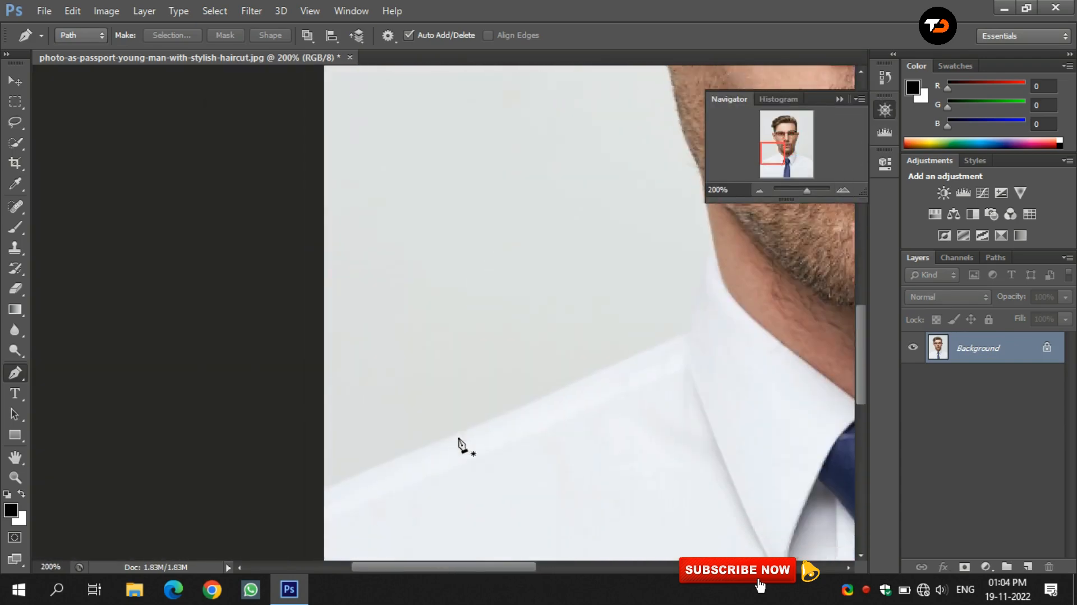
scroll(459, 439, "down", 1)
left_click(319, 445)
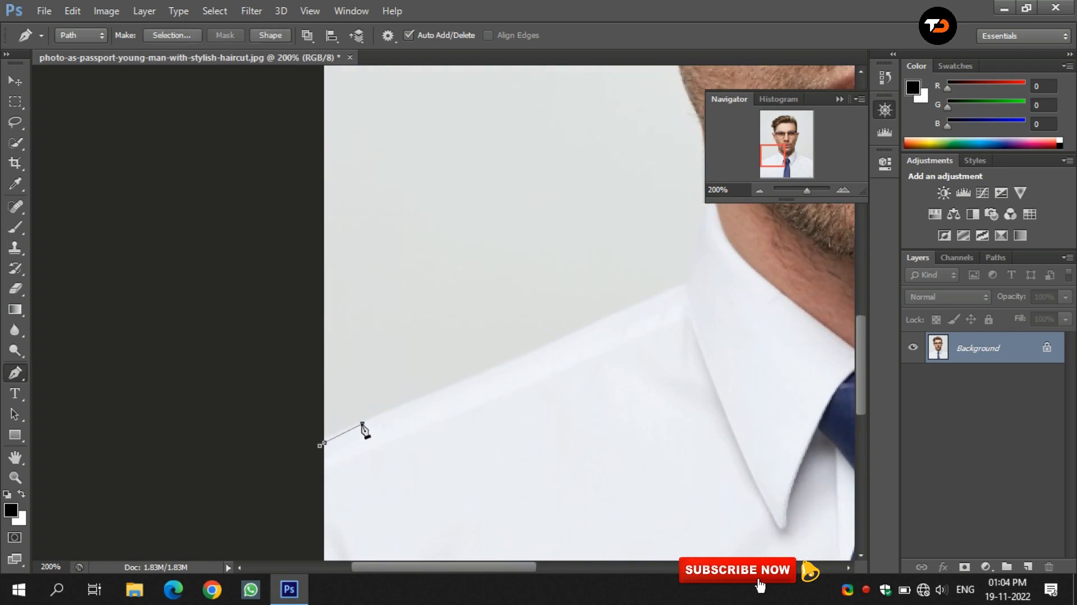
left_click(363, 425)
left_click(455, 386)
left_click(565, 340)
left_click(634, 309)
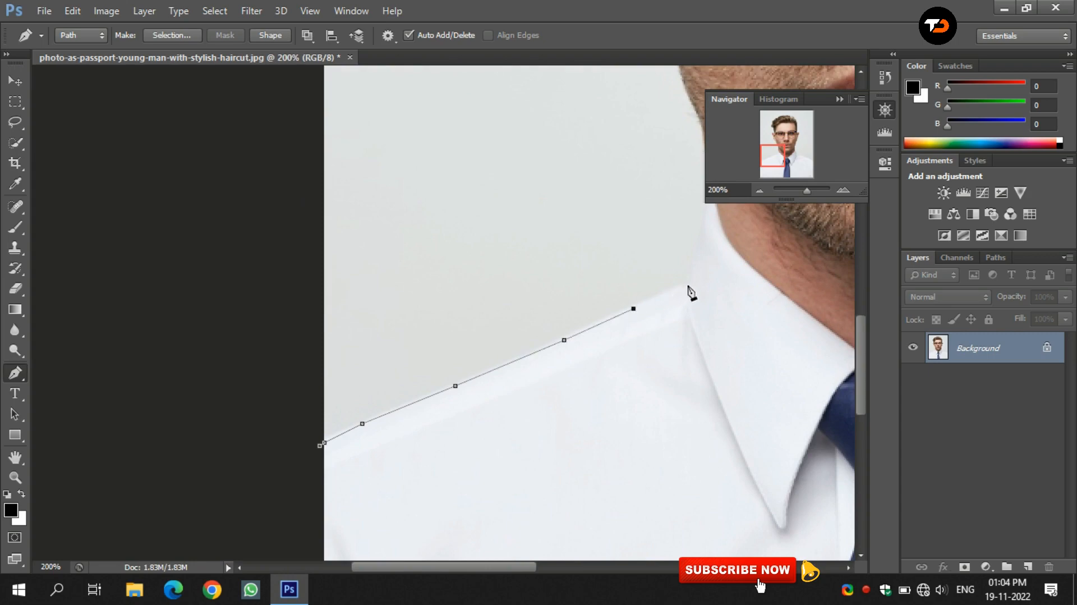
left_click(689, 287)
- Continue the path up the outer edge of the left collar to where it meets the neck
scroll(704, 270, "up", 1)
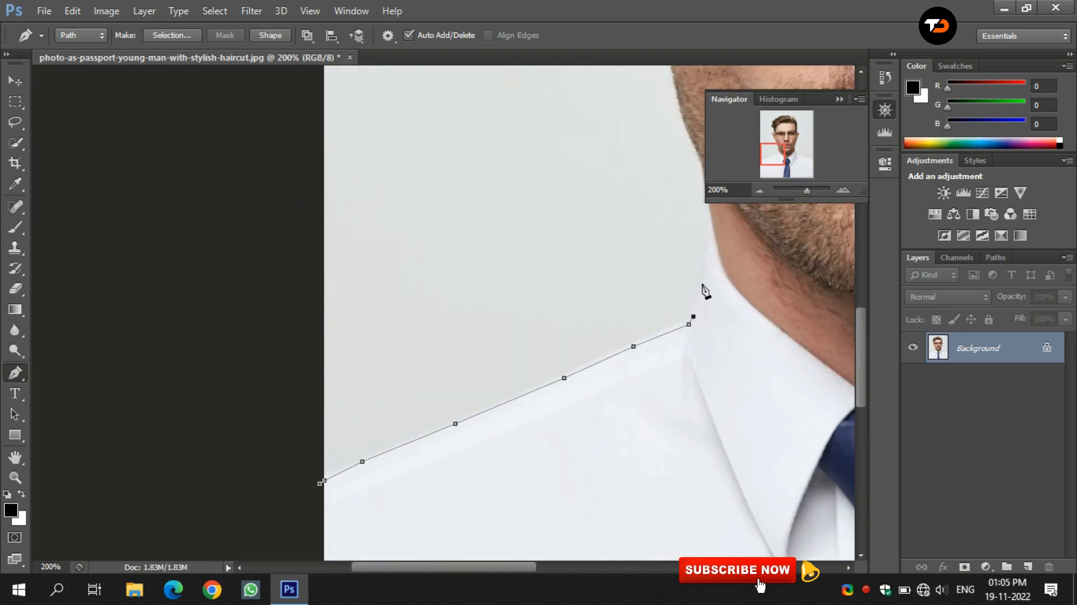
left_click(702, 279)
left_click(703, 254)
left_click(707, 239)
left_click(716, 232)
- Trace the left side of the neck and bearded jaw up to the earlobe
scroll(733, 293, "up", 2)
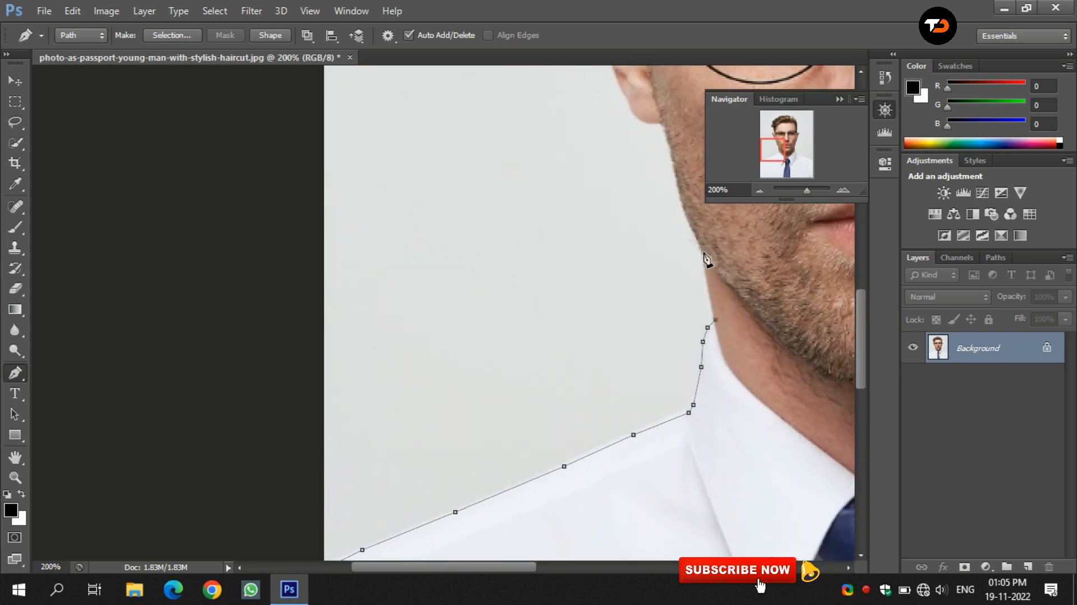
scroll(724, 275, "up", 1)
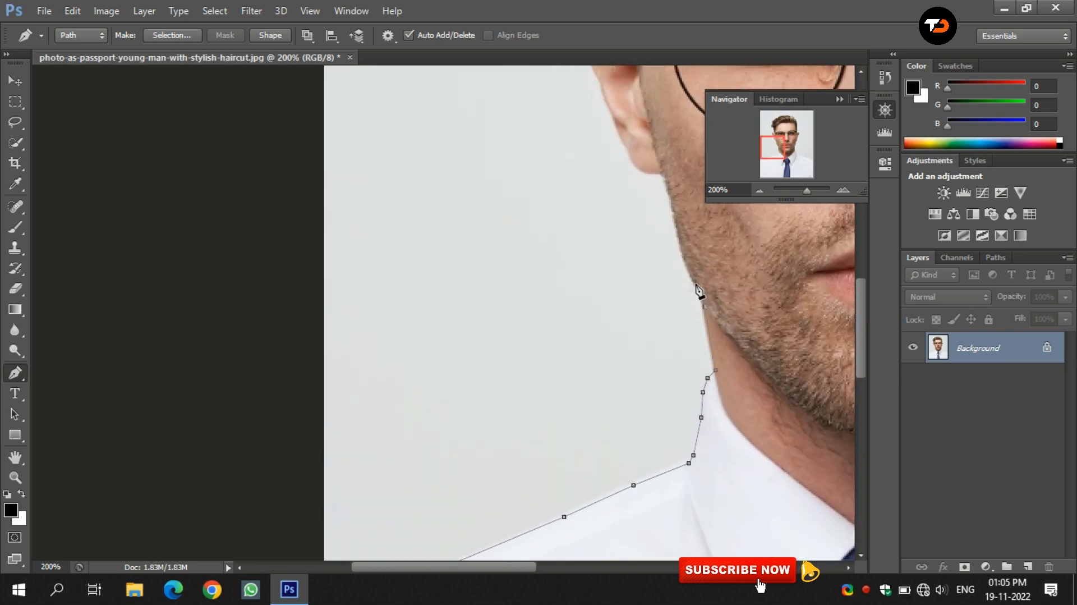
left_click(684, 259)
left_click(676, 223)
left_click(665, 175)
- Trace the outline of the left ear from the lobe up over its upper tip
scroll(673, 268, "up", 2)
left_click(652, 262)
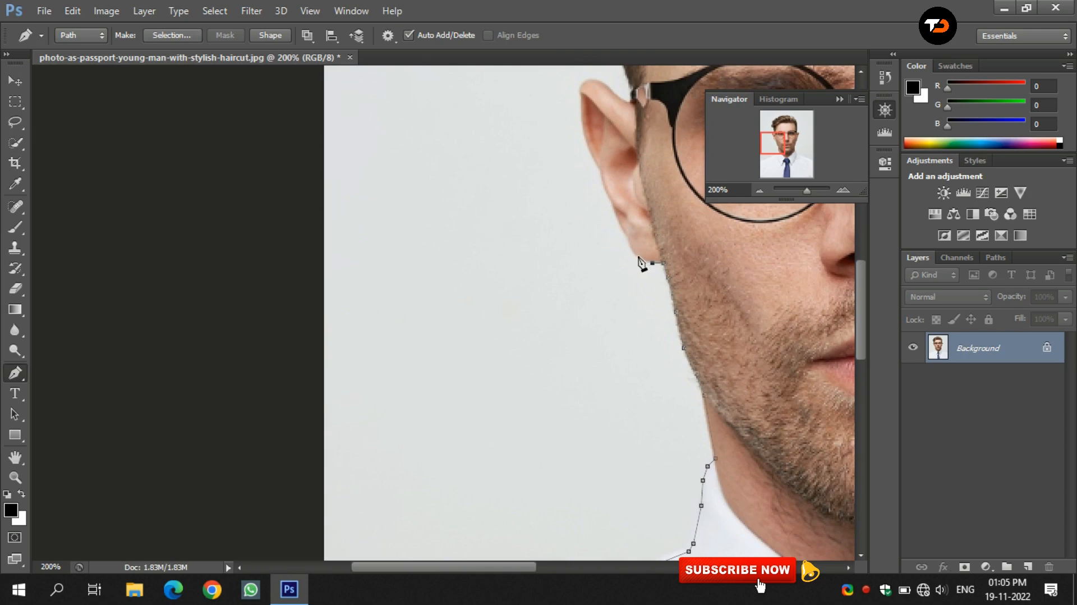
left_click(639, 257)
left_click(630, 241)
left_click(621, 224)
left_click(614, 206)
left_click(607, 189)
left_click(602, 171)
left_click(594, 158)
left_click(587, 133)
left_click(583, 114)
left_click(587, 83)
left_click(597, 81)
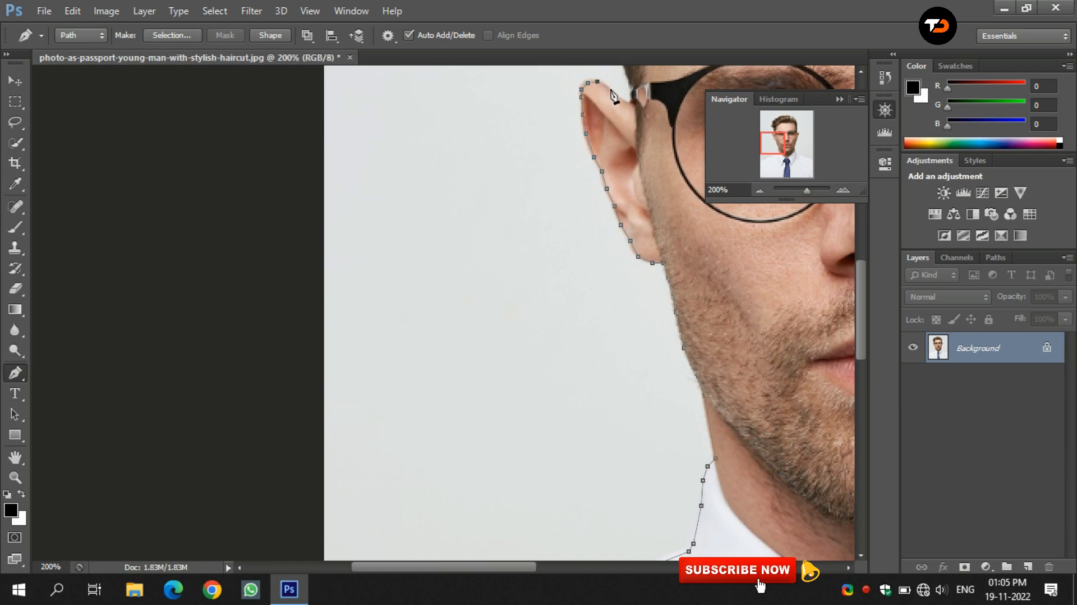
left_click(611, 92)
- Extend the path from the ear up the left sideburn and around the protruding tuft of hair
left_click_drag(531, 566, 585, 566)
scroll(558, 421, "up", 4)
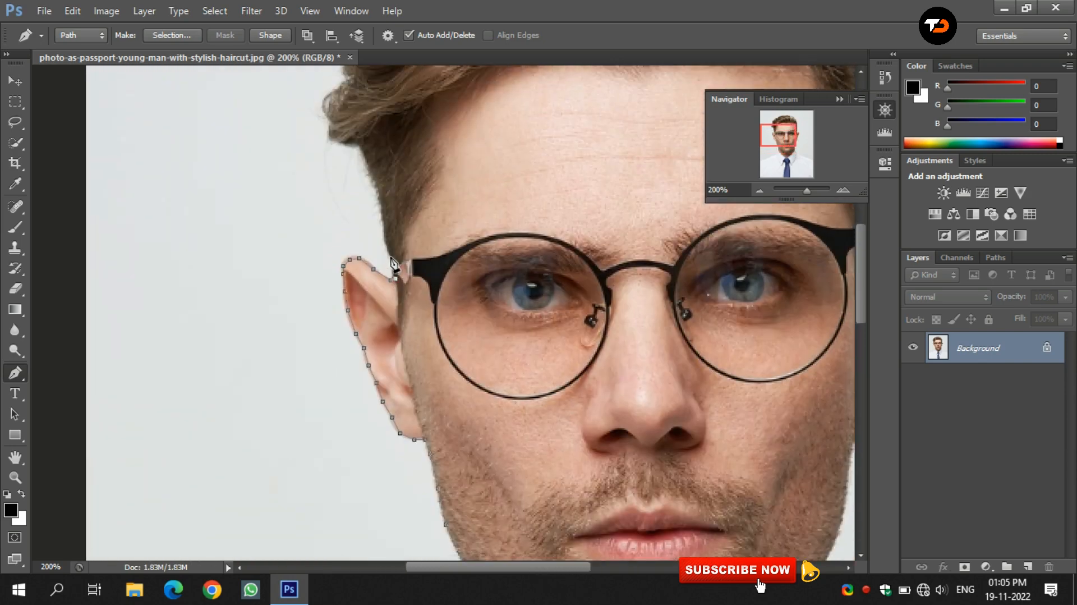
left_click(385, 227)
left_click(380, 198)
left_click(371, 177)
scroll(362, 158, "up", 3)
left_click(356, 219)
left_click(337, 212)
left_click(334, 206)
left_click(337, 190)
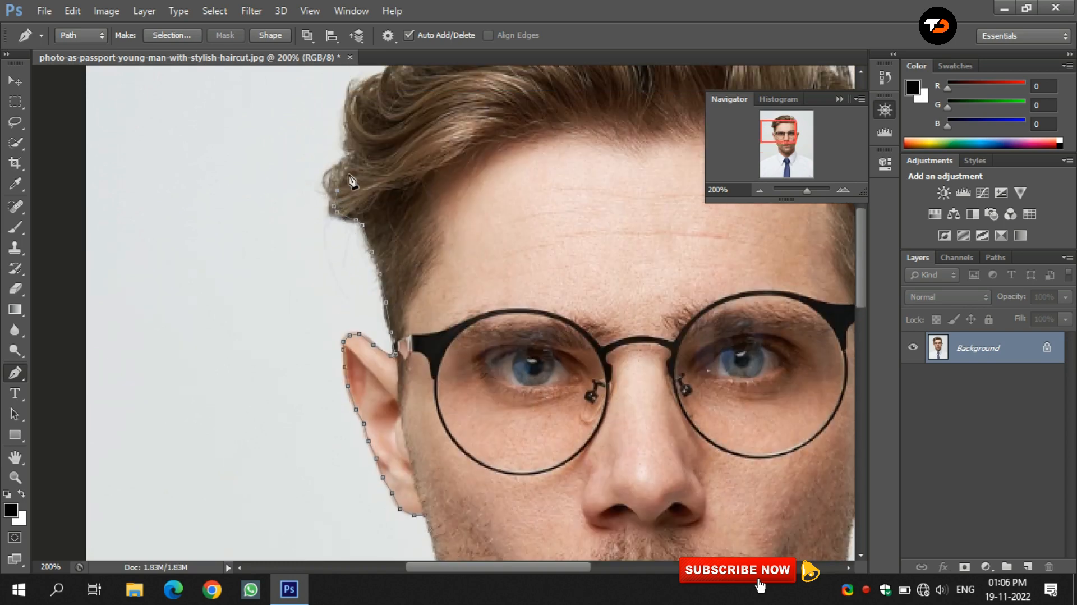
left_click(348, 172)
- Trace the wavy upper-left contour of the hair with closely spaced anchor points
scroll(348, 174, "up", 2)
left_click(353, 206)
left_click(349, 182)
left_click(349, 167)
left_click(356, 150)
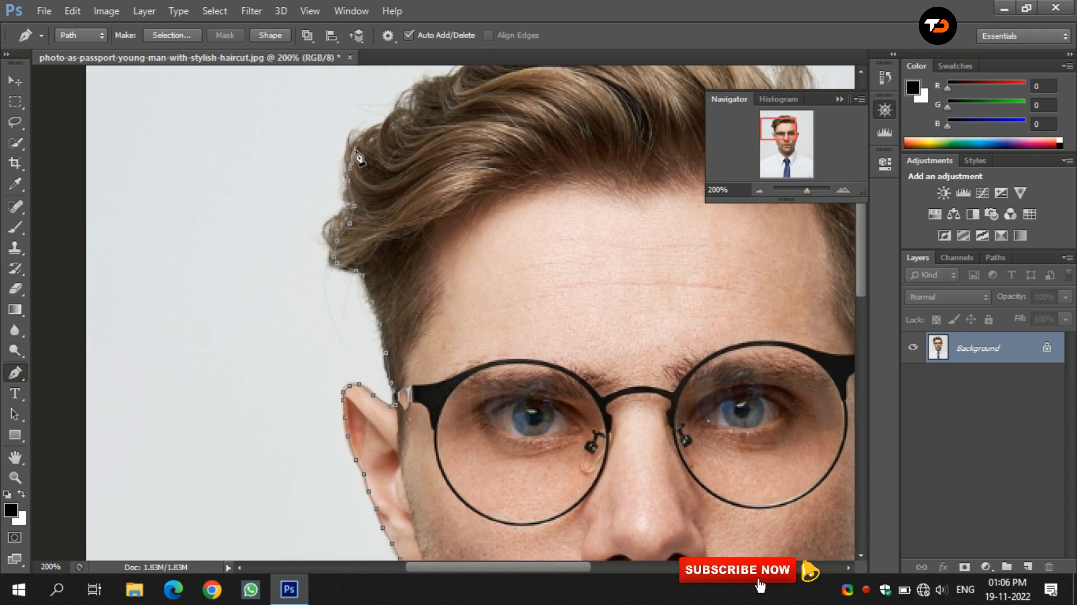
left_click(364, 140)
left_click(371, 136)
left_click(376, 132)
left_click(390, 122)
left_click(395, 118)
left_click(407, 116)
left_click(414, 114)
left_click(421, 96)
left_click(437, 84)
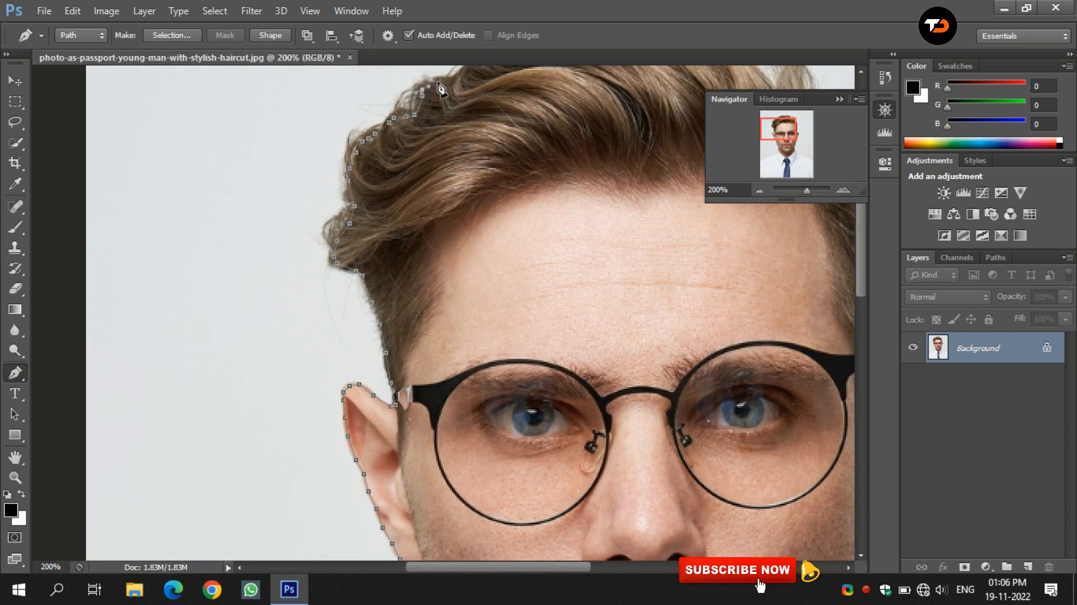
left_click(449, 78)
- Continue the path along the crown of the hair toward the right side of the head
scroll(513, 166, "up", 4)
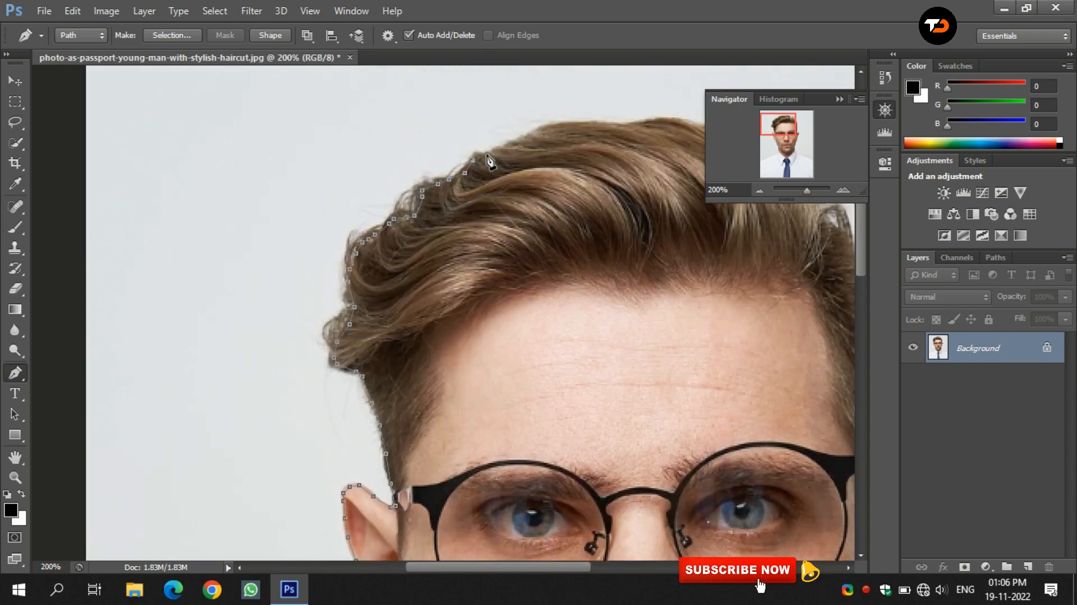
left_click(546, 130)
left_click(563, 127)
left_click(578, 124)
left_click(599, 124)
left_click(628, 125)
left_click(647, 126)
left_click(666, 120)
left_click(684, 120)
left_click_drag(706, 135, 530, 141)
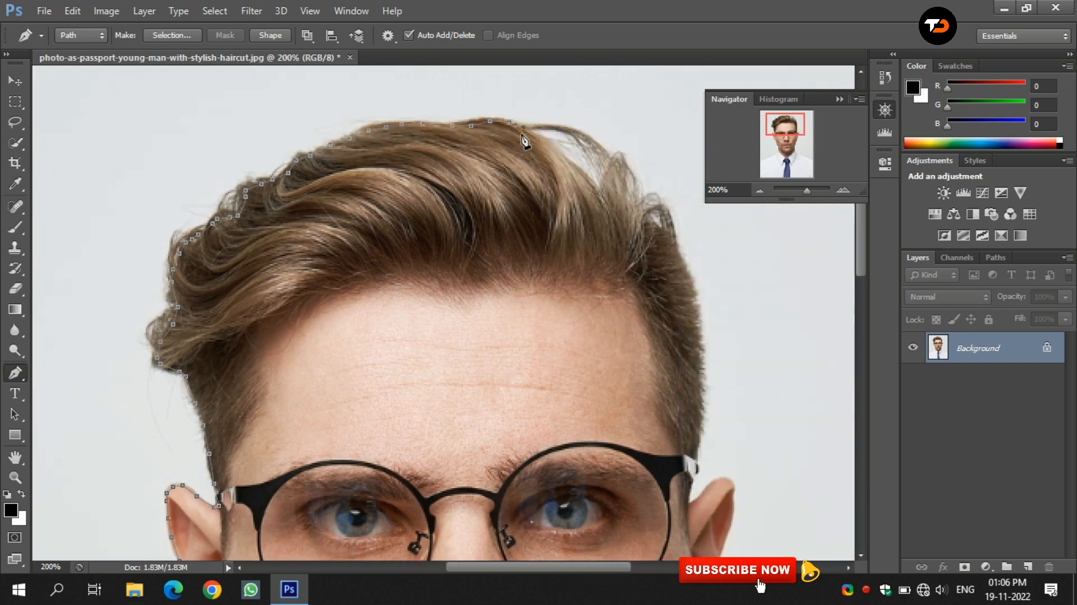
- Trace the upper-right contour of the hair down from the crown
left_click(540, 137)
left_click(554, 145)
left_click(574, 166)
left_click(591, 185)
left_click(599, 190)
left_click(611, 192)
left_click(626, 195)
left_click(643, 207)
left_click(651, 224)
left_click(659, 232)
- Trace the short hair on the right side of the head down to the glasses' hinge
left_click(682, 261)
left_click(695, 298)
left_click(701, 347)
left_click(702, 400)
left_click(698, 440)
- Carry the path past the glasses' hinge and over the upper tip of the right ear, correcting a misplaced point
scroll(697, 464, "down", 3)
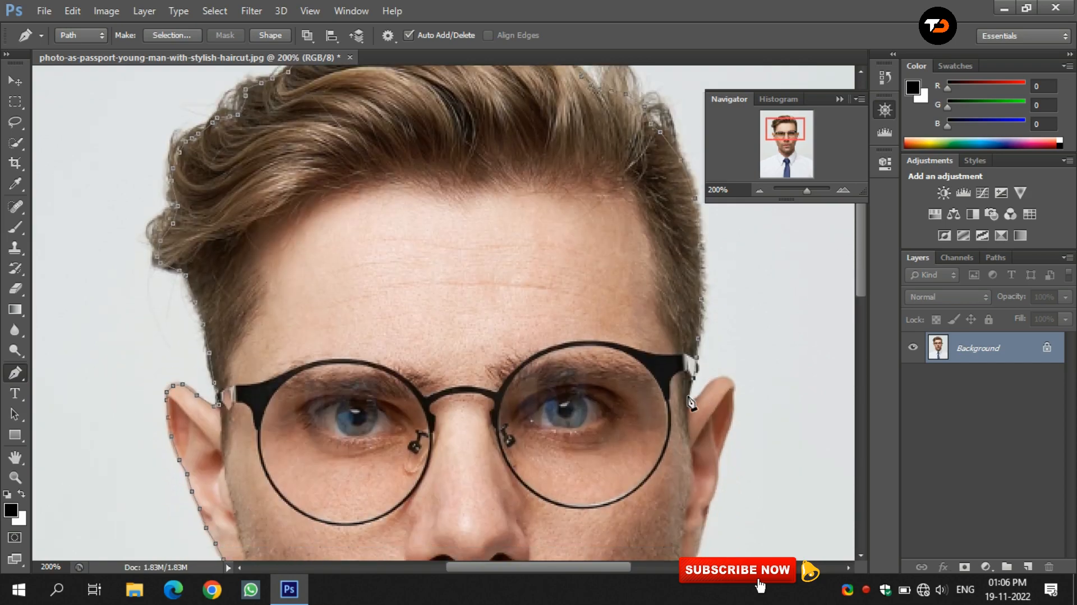
left_click(688, 401)
left_click(714, 382)
right_click(729, 385)
key("Escape")
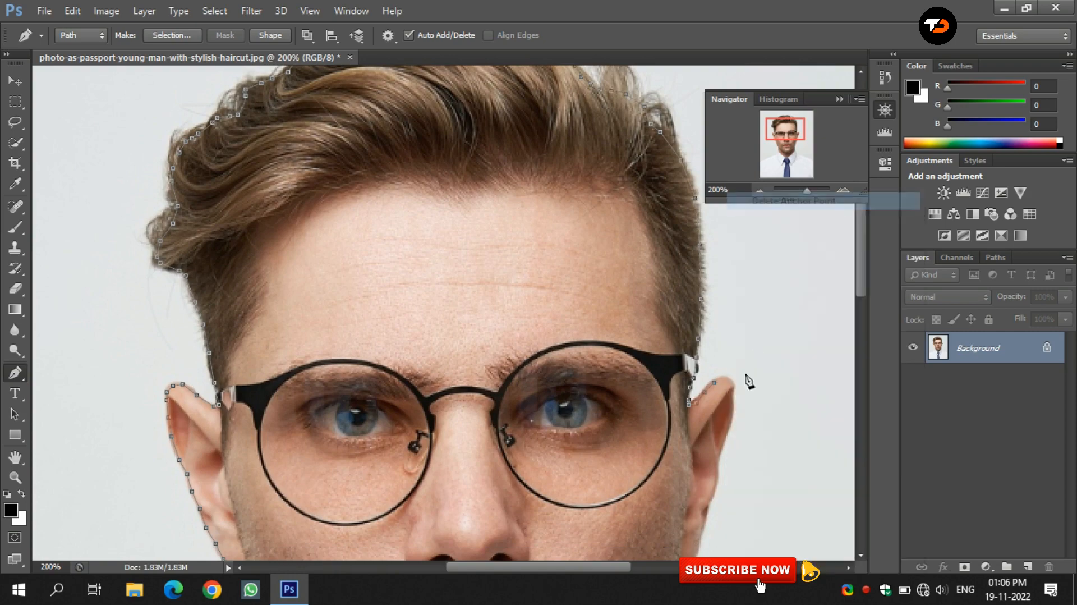
left_click(722, 378)
left_click(728, 381)
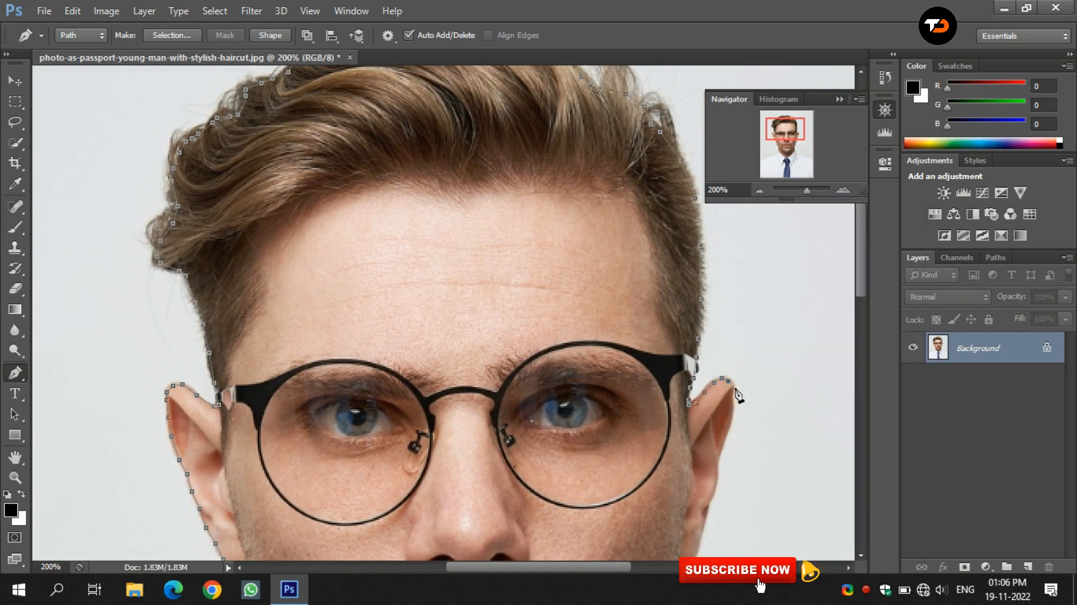
- Trace the outer edge of the right ear down and around the earlobe
scroll(738, 393, "down", 3)
left_click(734, 273)
left_click(733, 305)
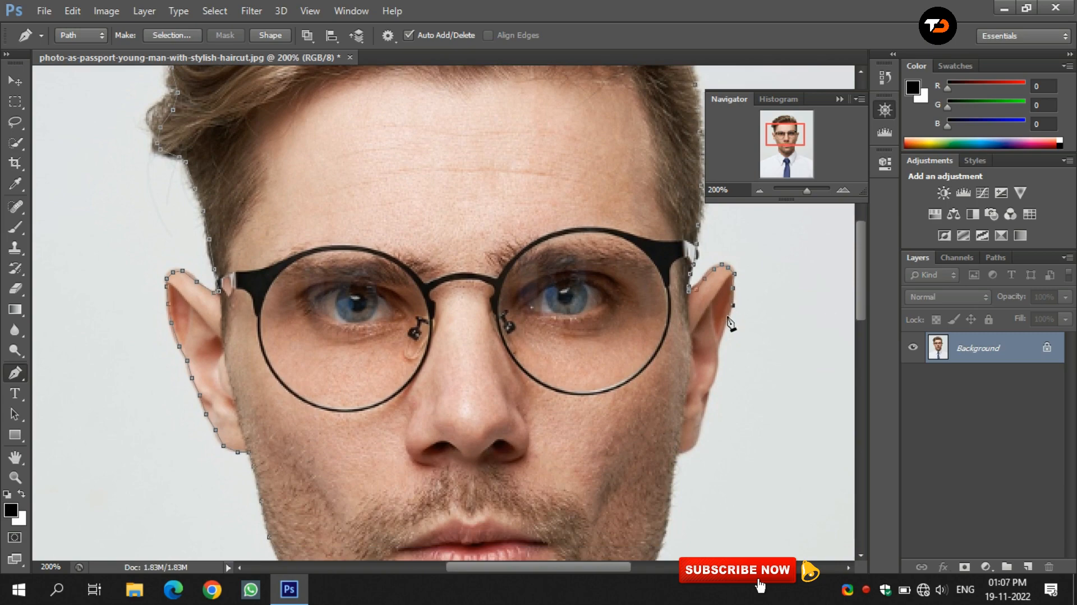
left_click(728, 318)
left_click(722, 334)
left_click(718, 345)
left_click(719, 360)
left_click(716, 378)
left_click(708, 398)
scroll(706, 381, "down", 2)
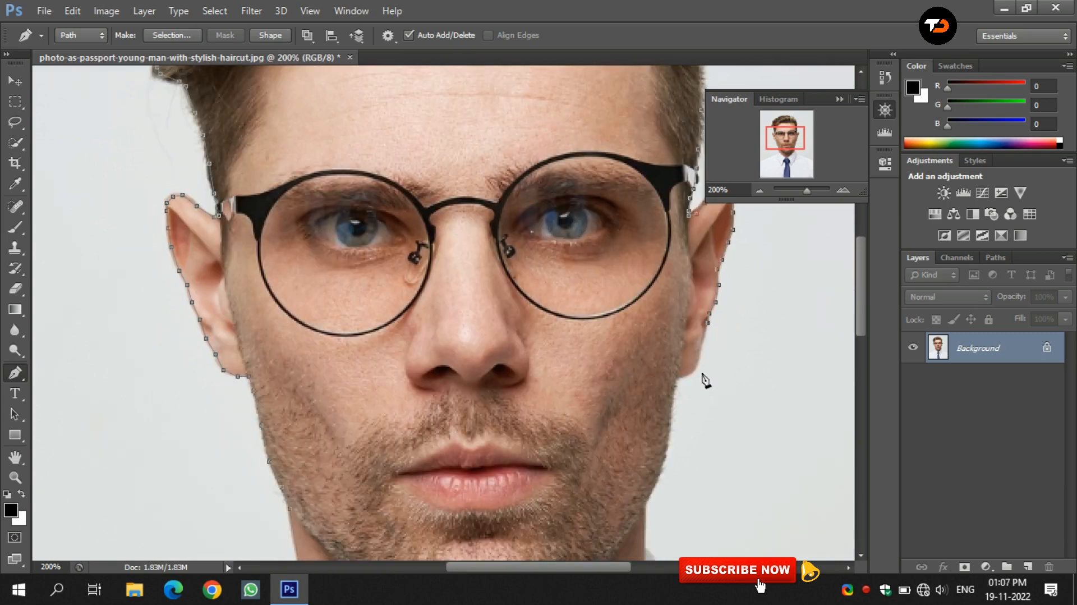
left_click(701, 341)
left_click(697, 359)
left_click(693, 372)
left_click(684, 376)
- Trace the right side of the jaw down from the earlobe toward the neck
scroll(678, 386, "down", 2)
left_click(670, 332)
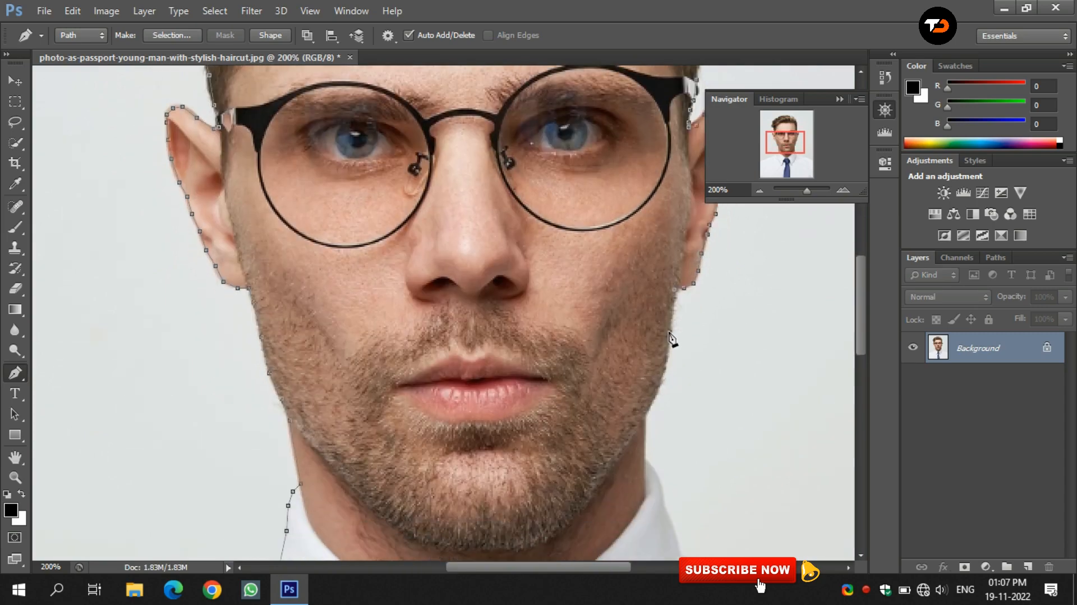
left_click(667, 363)
left_click(659, 385)
scroll(649, 420, "down", 3)
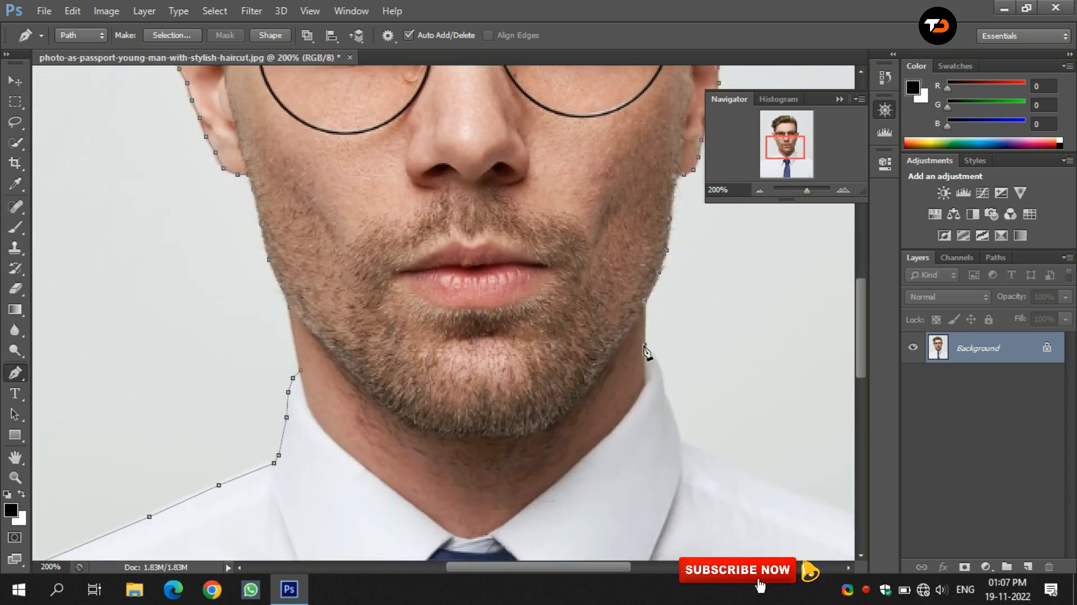
- Continue the path down the right side of the neck and collar to the shoulder seam
left_click(649, 351)
left_click(656, 361)
left_click(662, 380)
left_click(663, 391)
left_click(669, 412)
left_click(677, 434)
left_click(681, 444)
- Trace the right shirt shoulder out to just beyond the photo's right edge
left_click(724, 466)
scroll(724, 466, "right", 5)
left_click(518, 492)
left_click(601, 523)
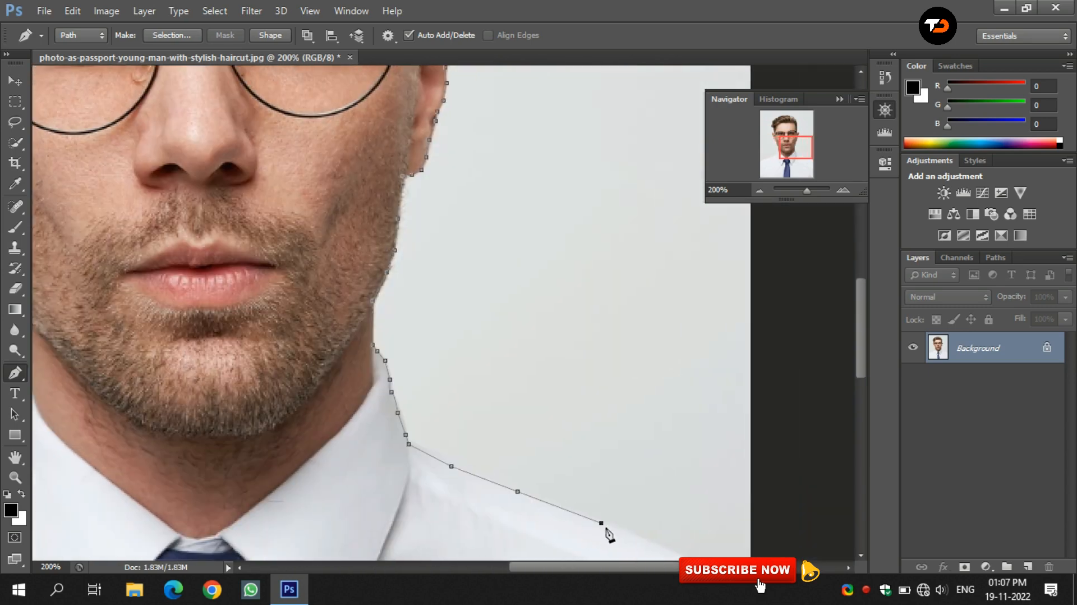
left_click(663, 550)
scroll(851, 418, "right", 2)
scroll(853, 422, "down", 8)
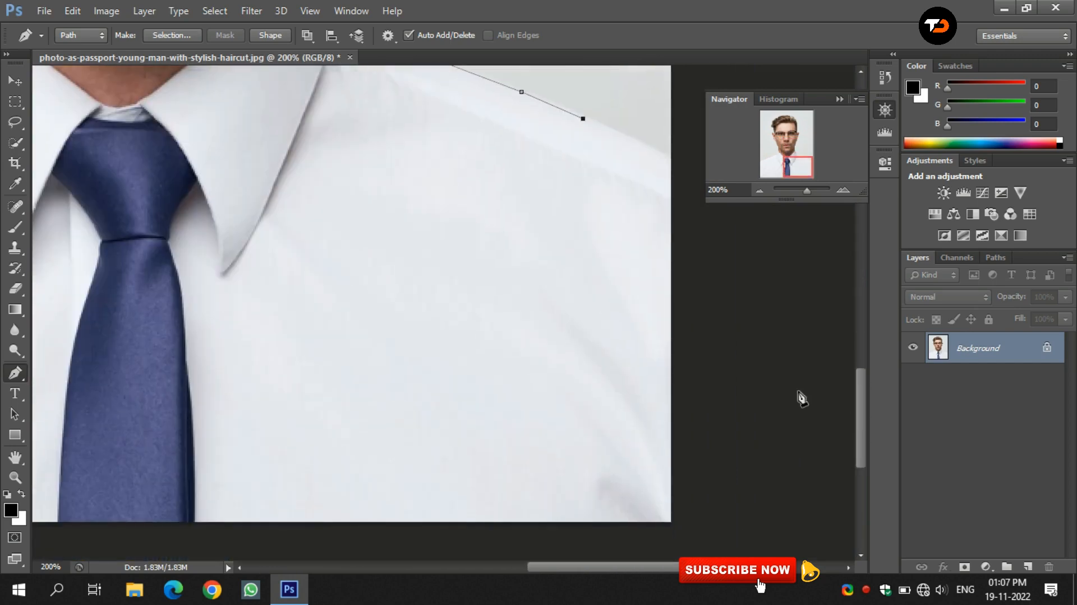
left_click(677, 164)
- Close the path around the man by running it outside the photo's lower corners and back to the starting point
key("ctrl+minus")
key("ctrl+minus")
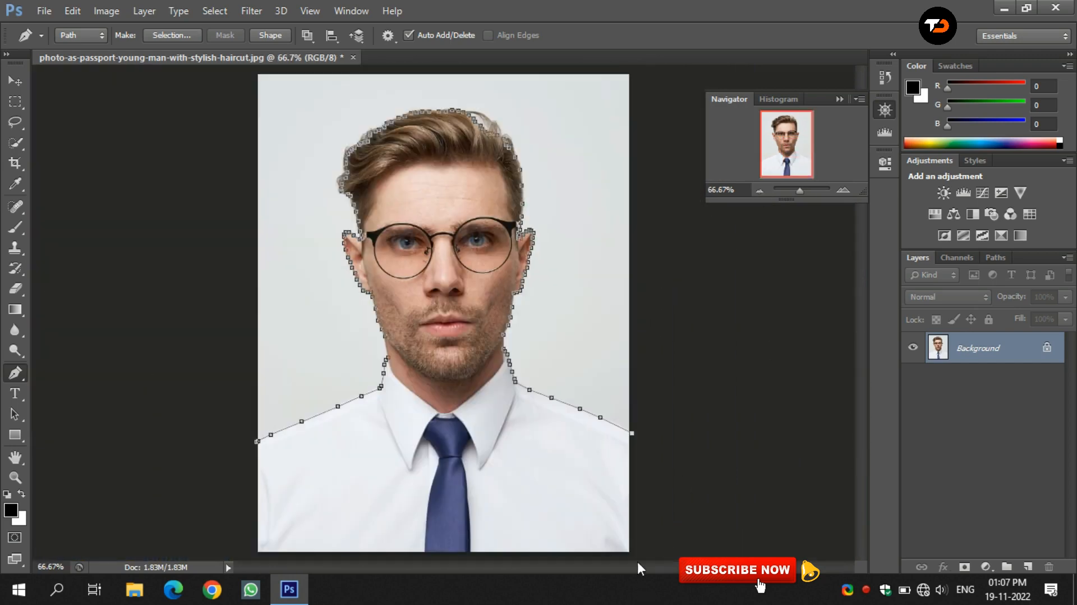
left_click(635, 557)
left_click(252, 557)
left_click(257, 441)
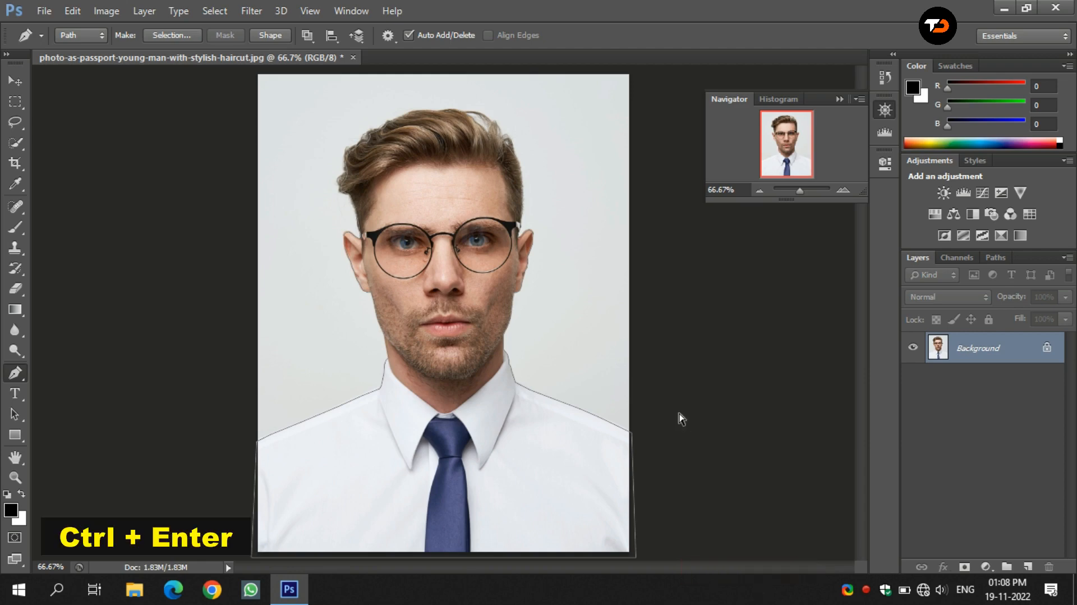
- Convert the closed path around the man into a selection and feather it by 0.5 pixels
key("ctrl+Return")
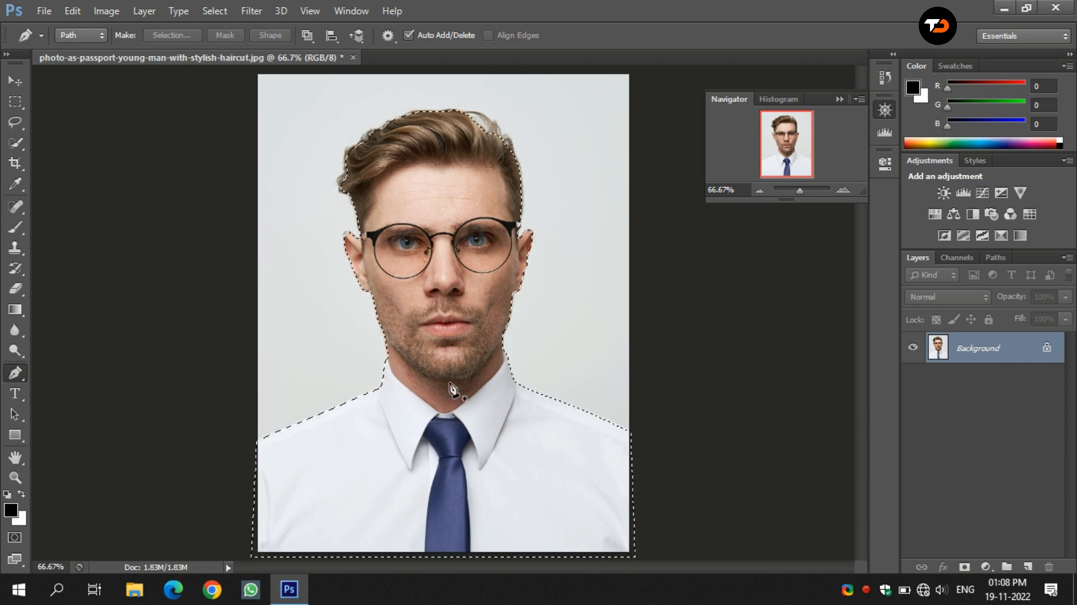
left_click(19, 103)
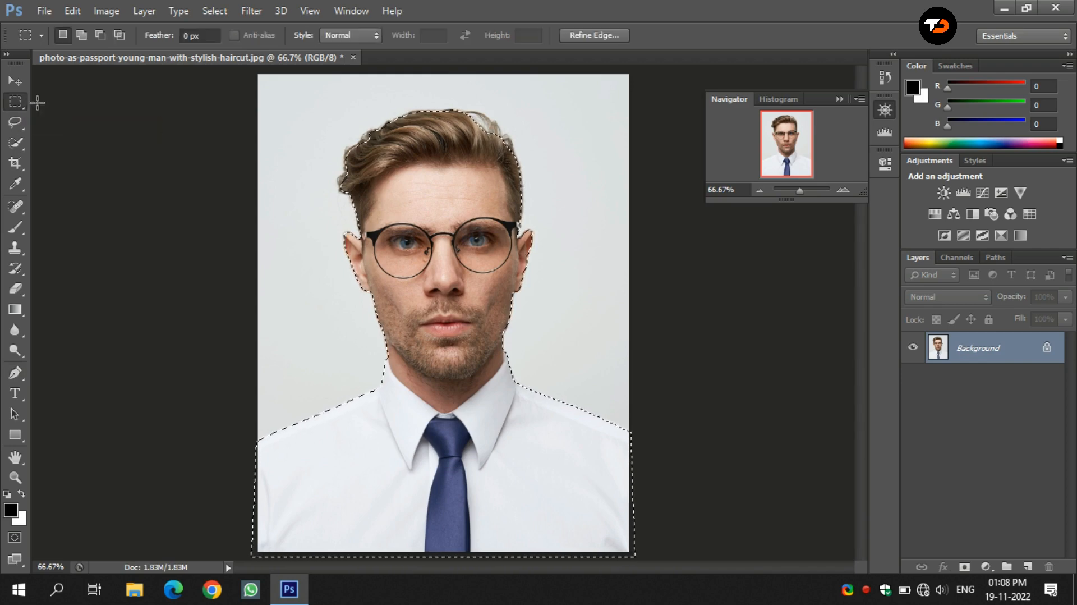
right_click(391, 201)
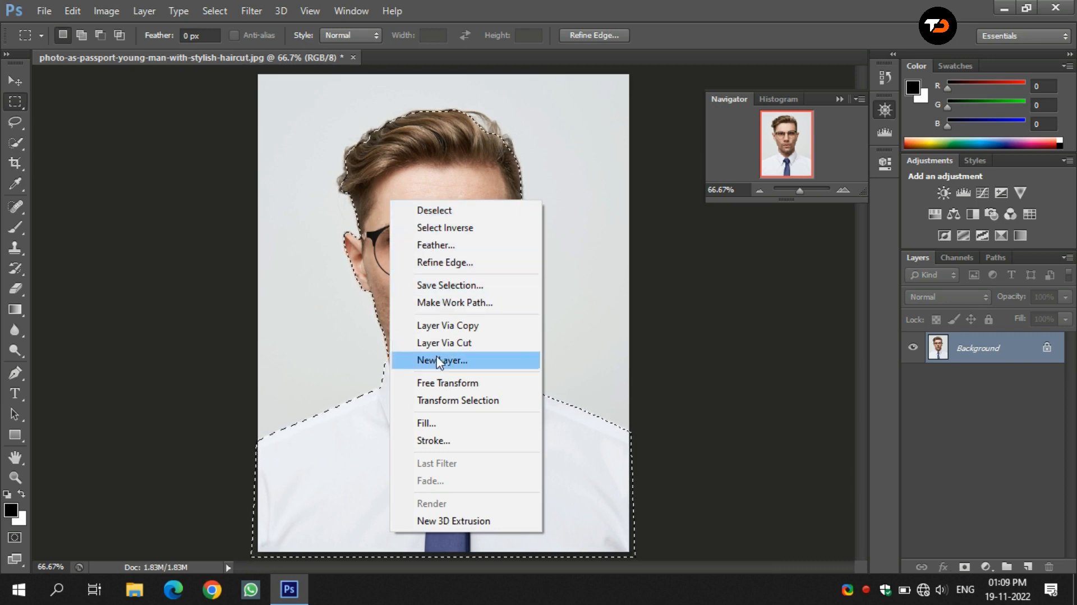
left_click(437, 245)
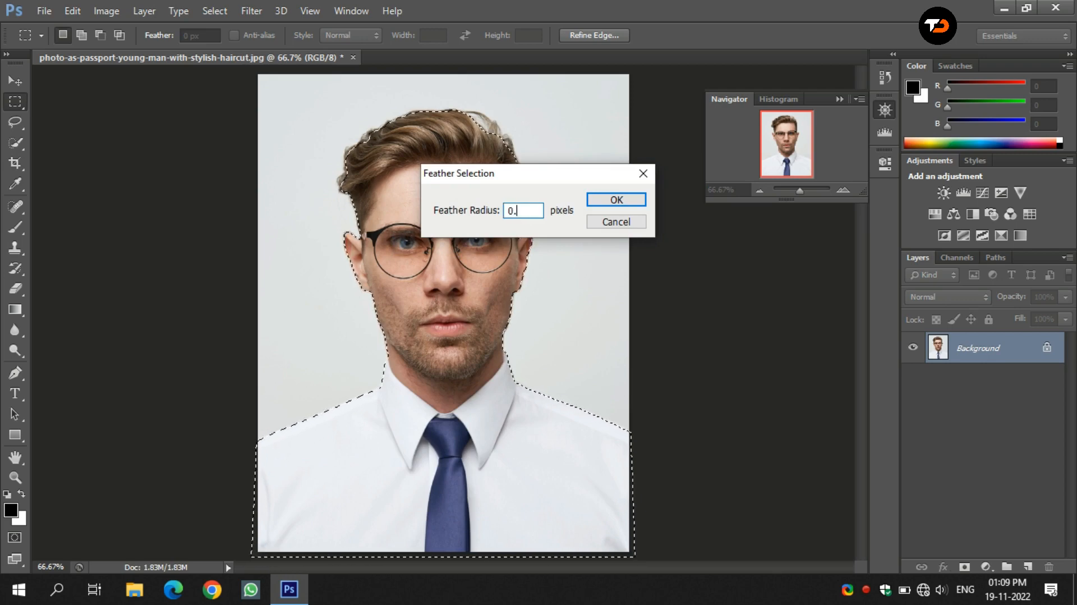
type("0.5")
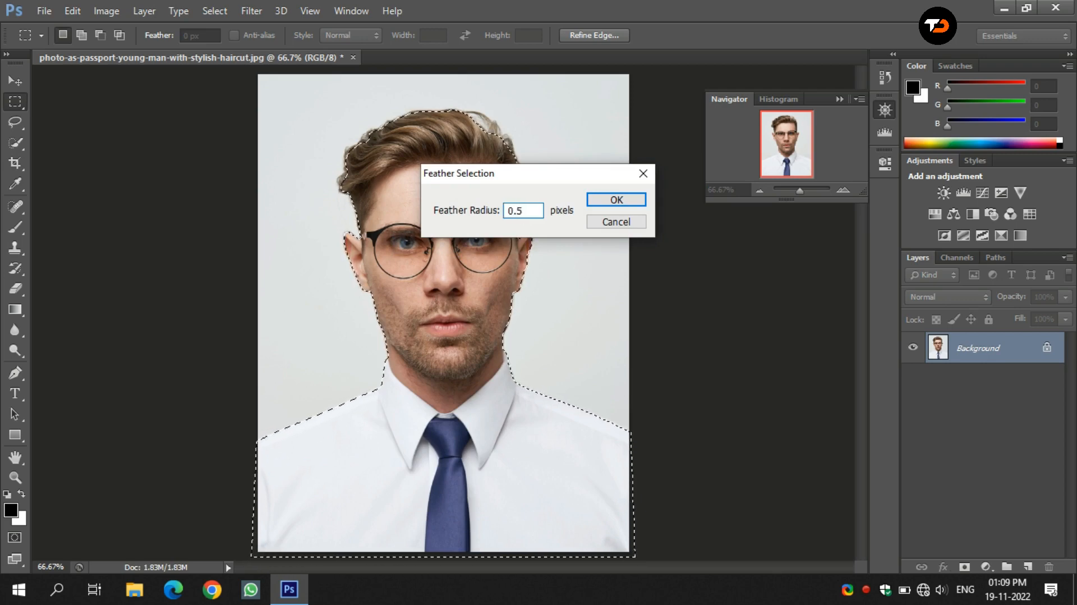
left_click(609, 200)
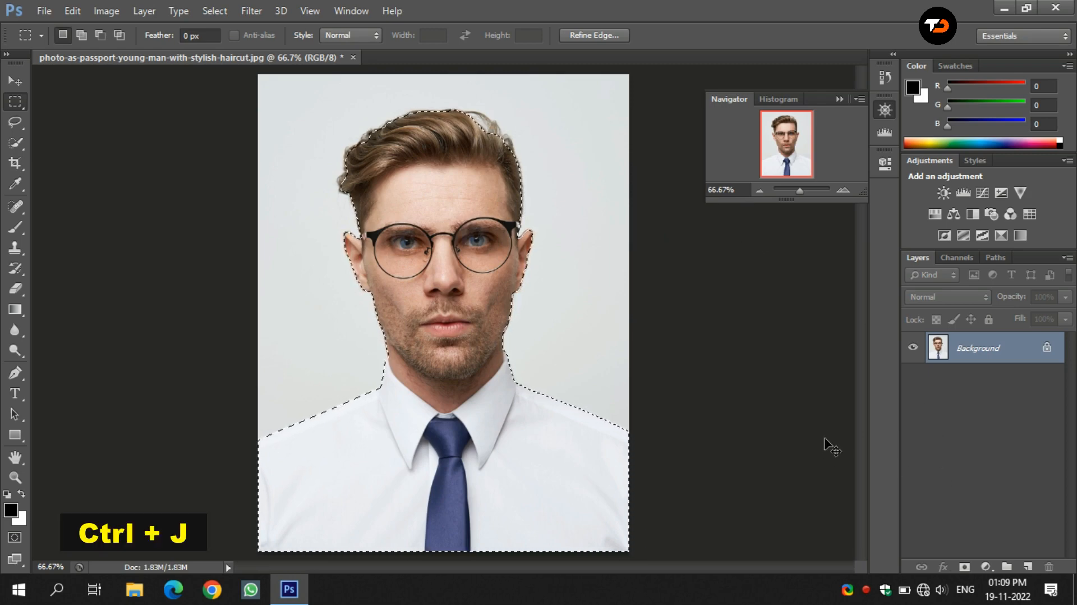
- Copy the selected man onto his own layer and add an empty layer above it
key("ctrl+j")
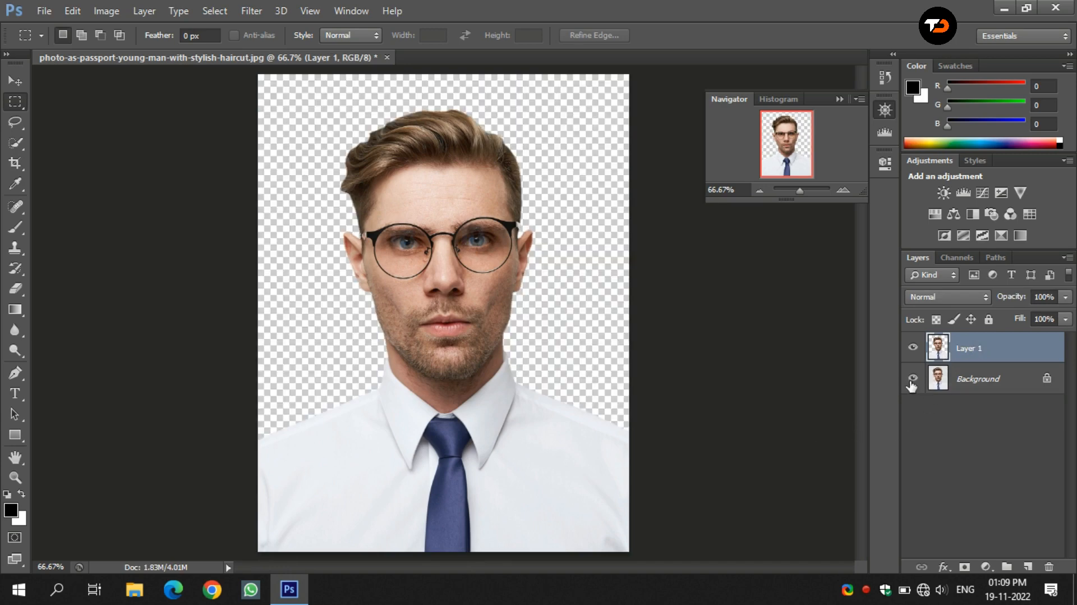
left_click(913, 378)
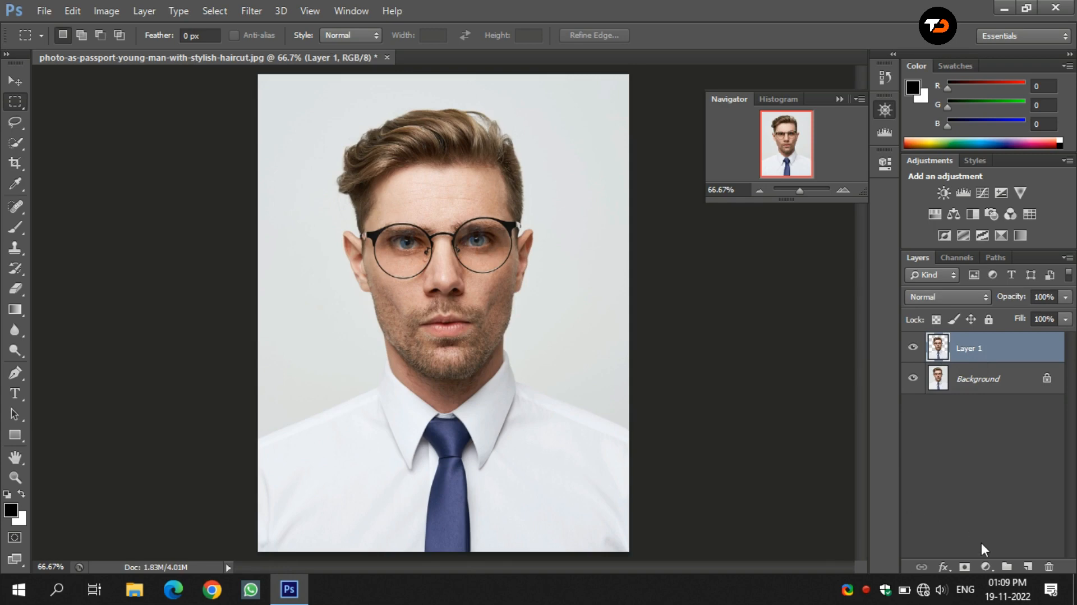
left_click(1029, 567)
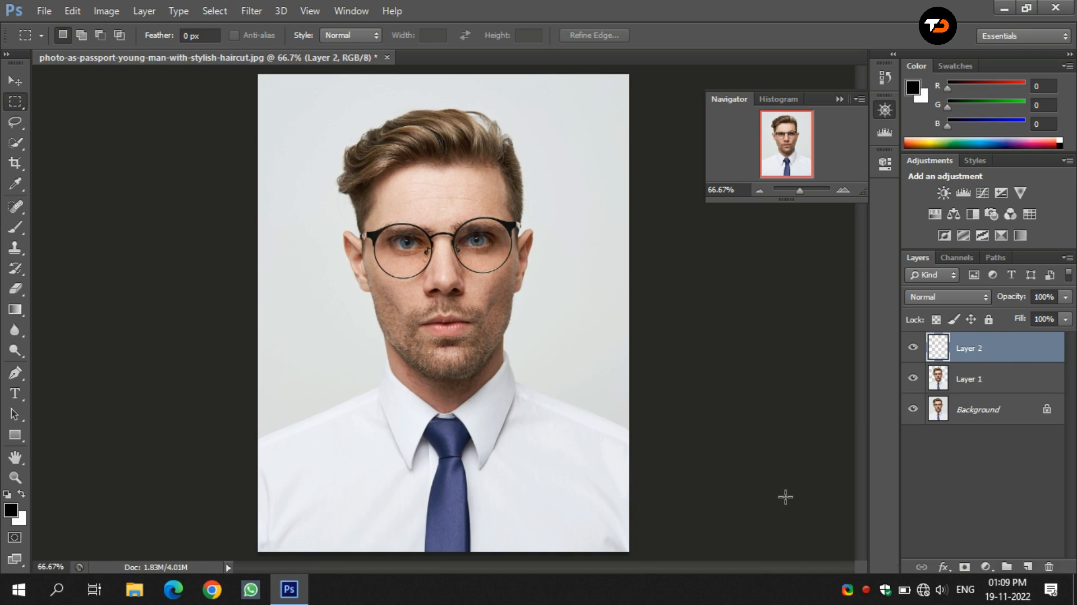
- Set the background color to the dark blue 1624a6
left_click(21, 521)
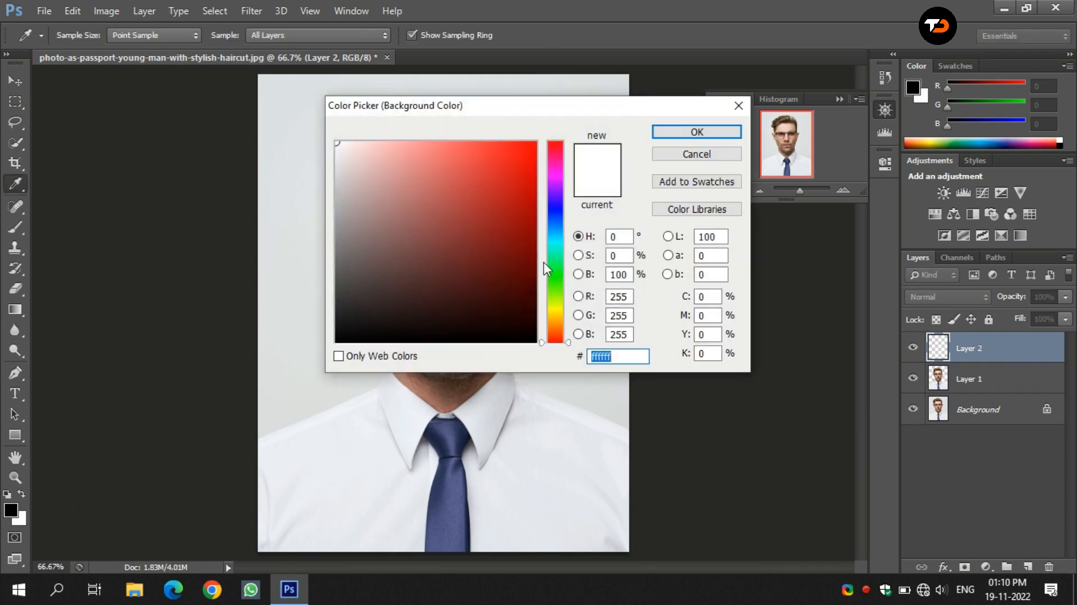
left_click(555, 211)
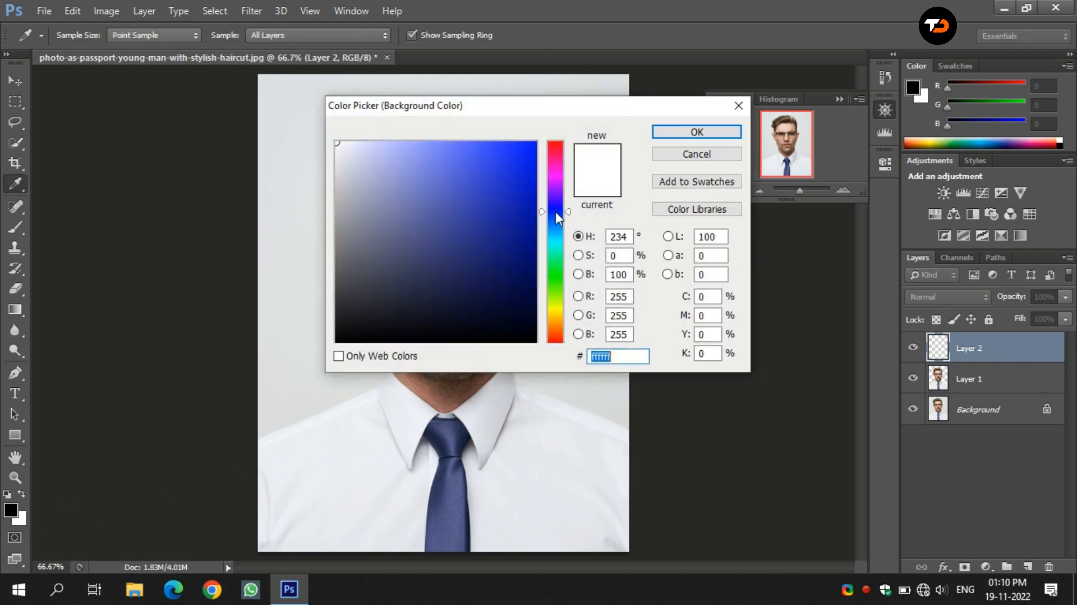
left_click(508, 217)
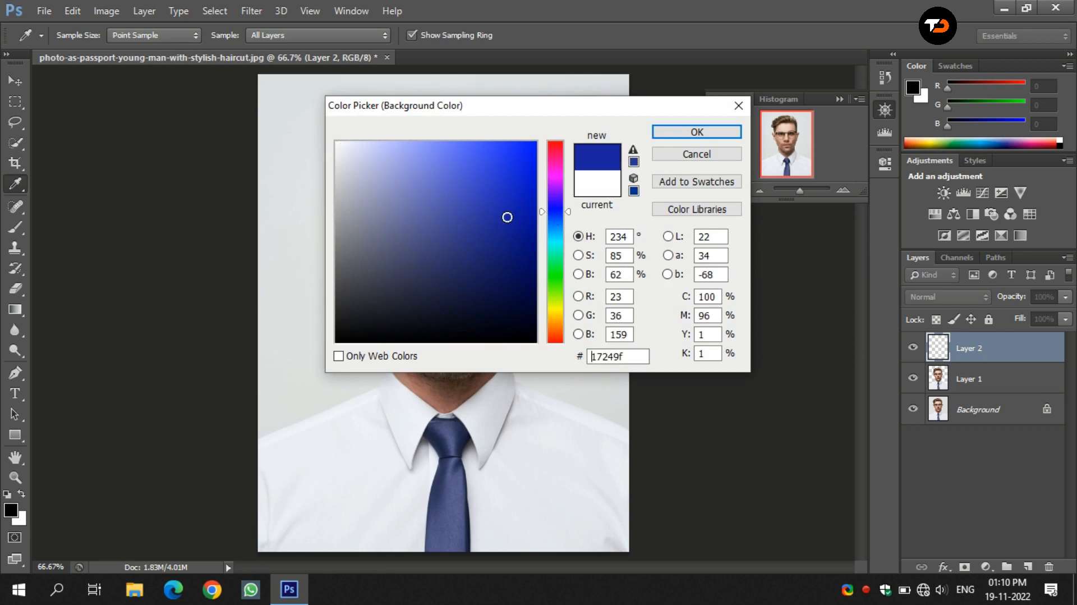
left_click(508, 213)
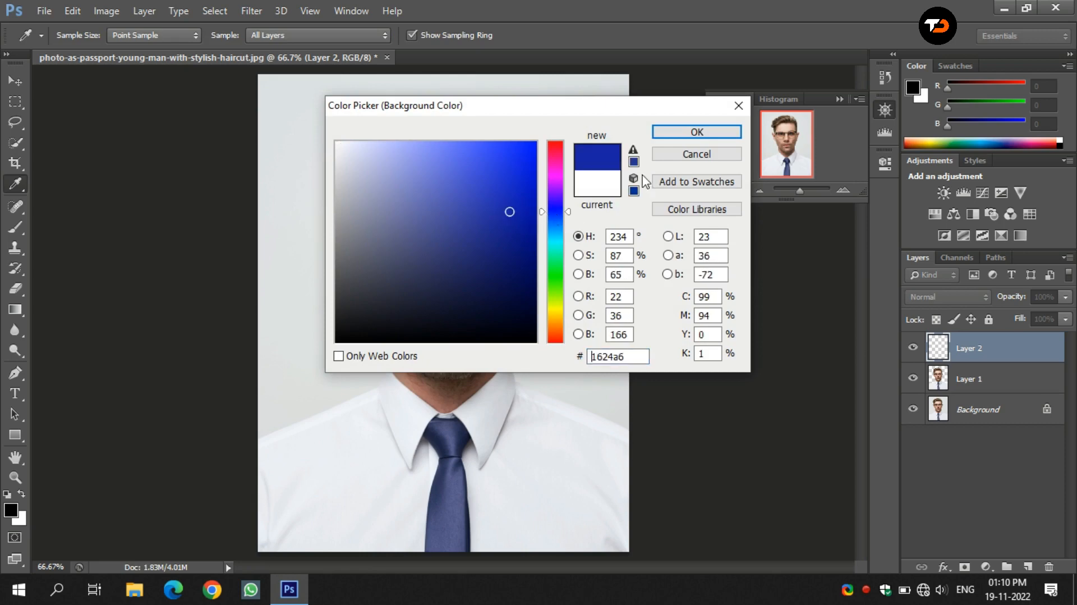
left_click(696, 137)
key("m")
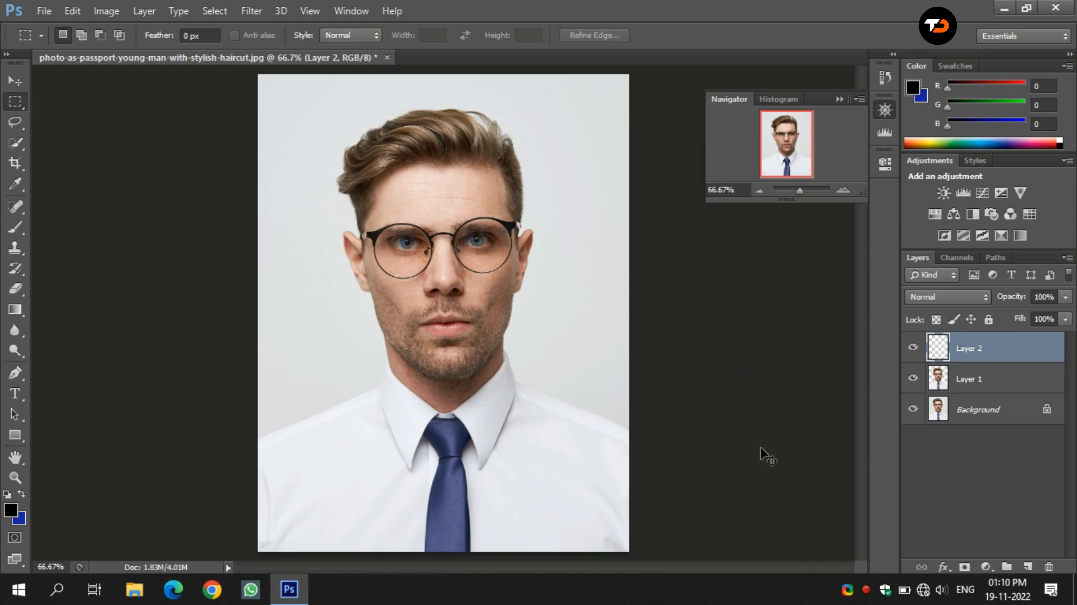
- Fill the empty layer with the blue background color and move the man's cutout layer above it
key("ctrl+Delete")
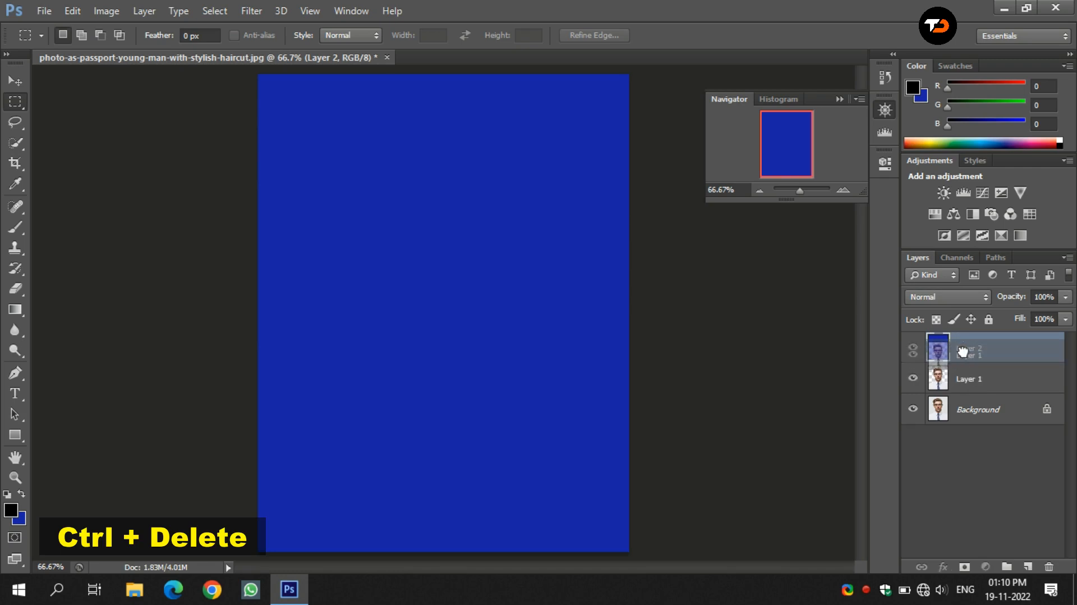
left_click_drag(966, 362, 969, 380)
left_click(795, 284)
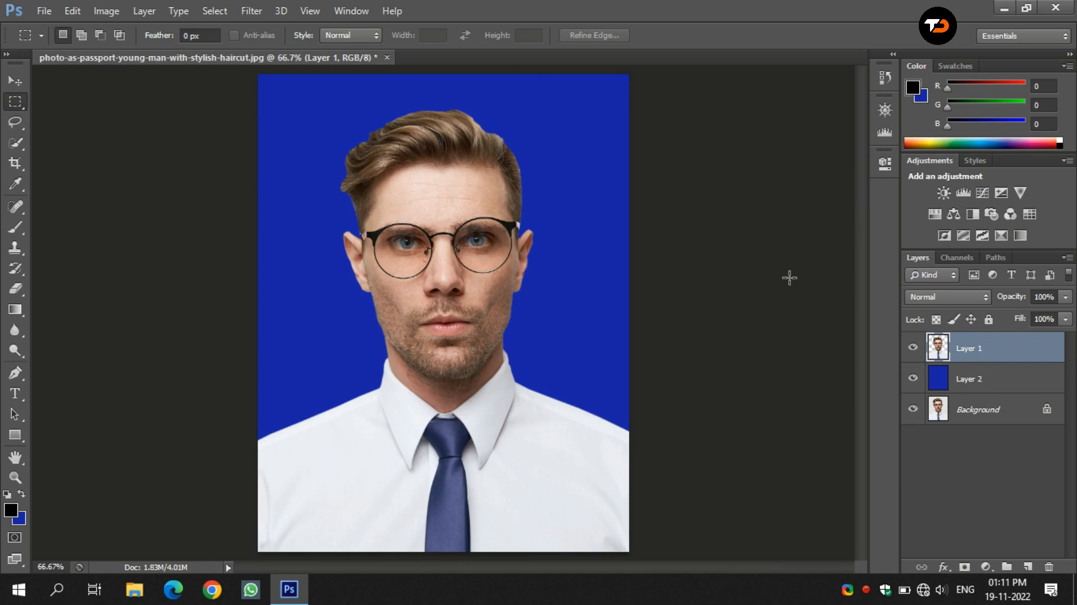
- Merge the man's cutout layer with the blue layer
left_click(973, 381, "shift")
right_click(965, 381)
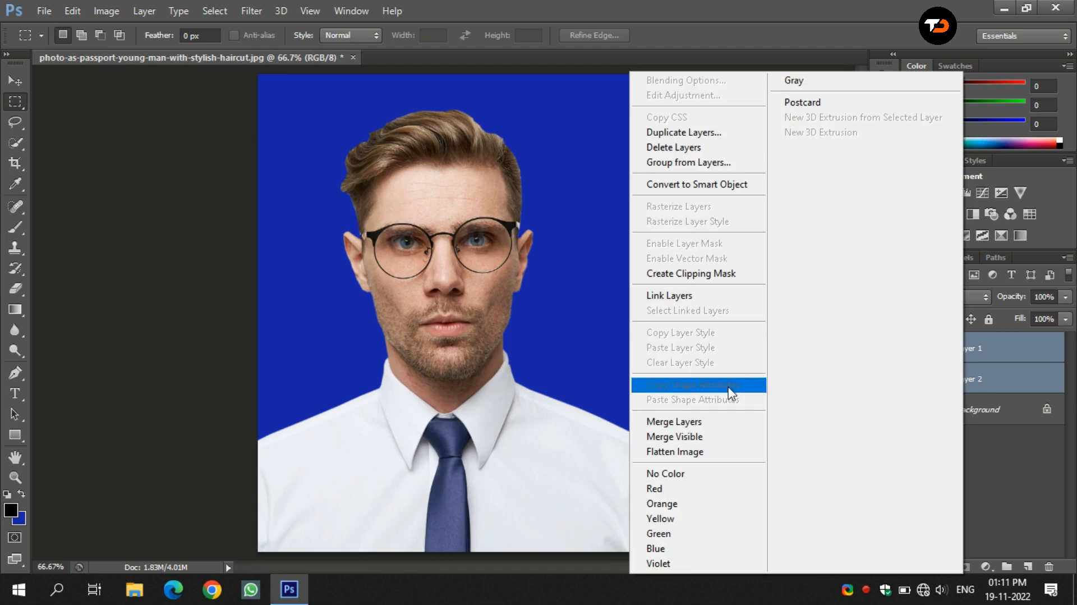
left_click(721, 422)
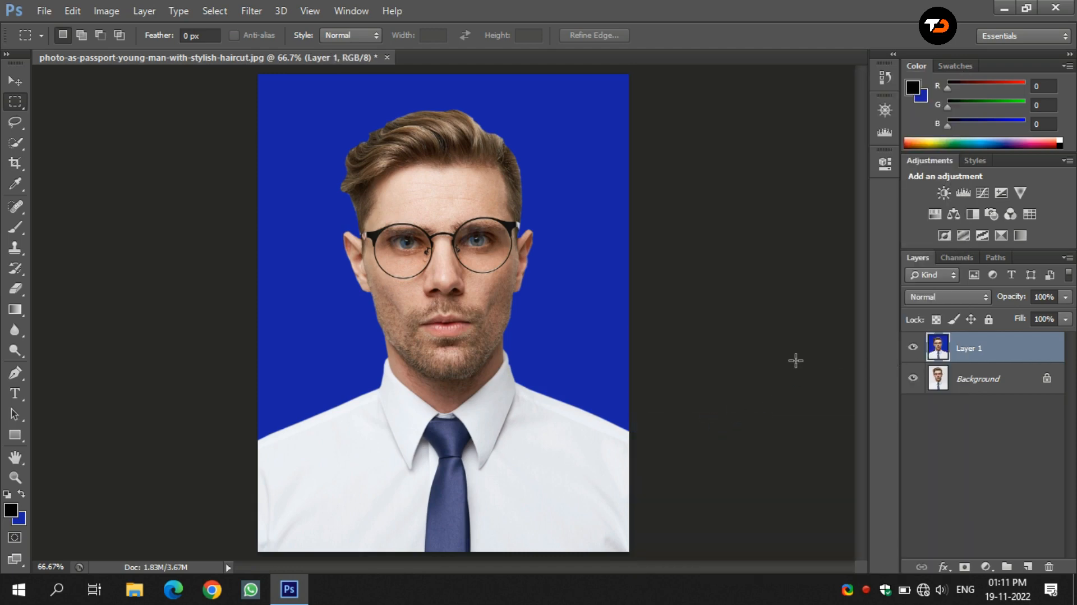
- Add a black Stroke layer style positioned Inside to the merged portrait layer, slightly thicker than the default size
right_click(980, 358)
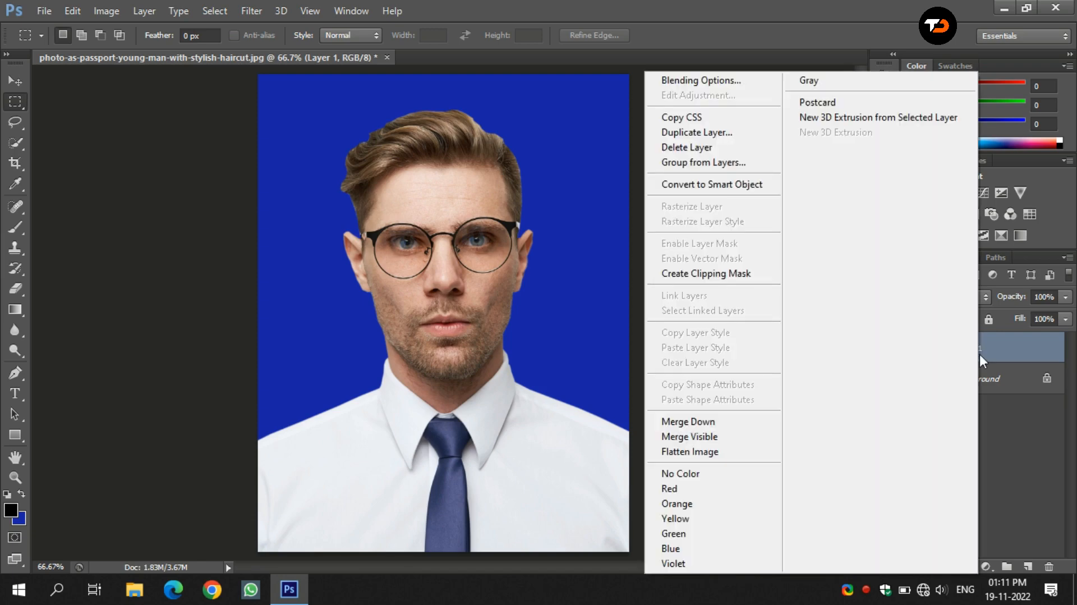
left_click(690, 84)
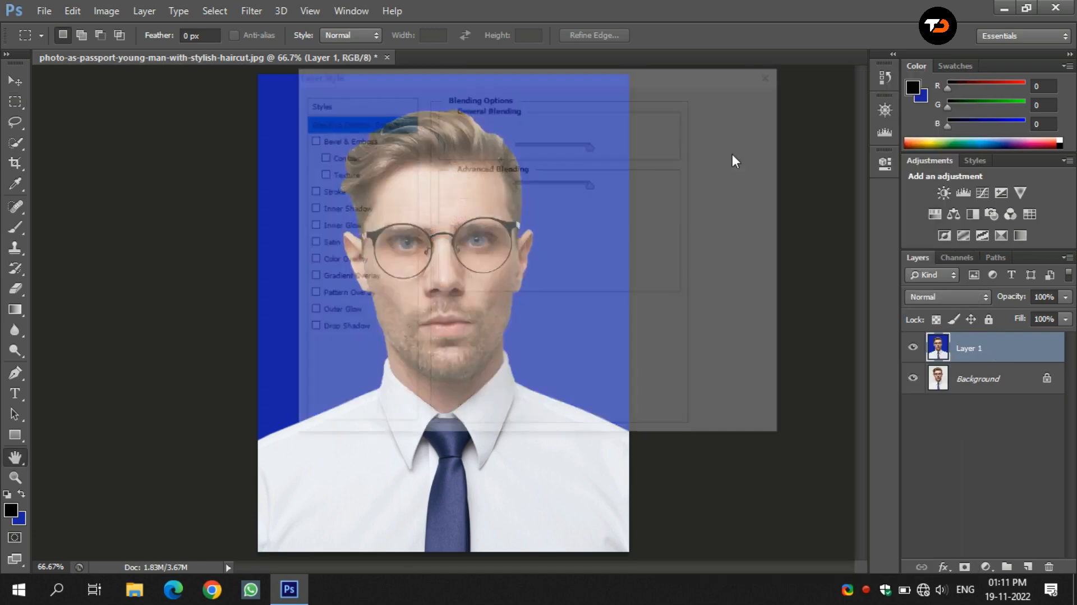
left_click(328, 190)
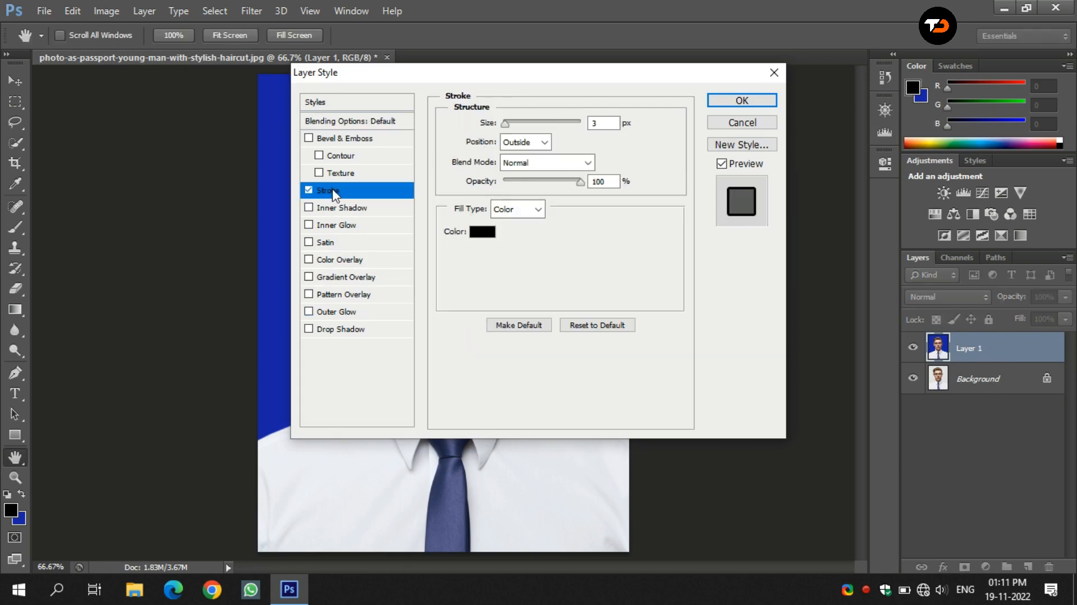
left_click(537, 141)
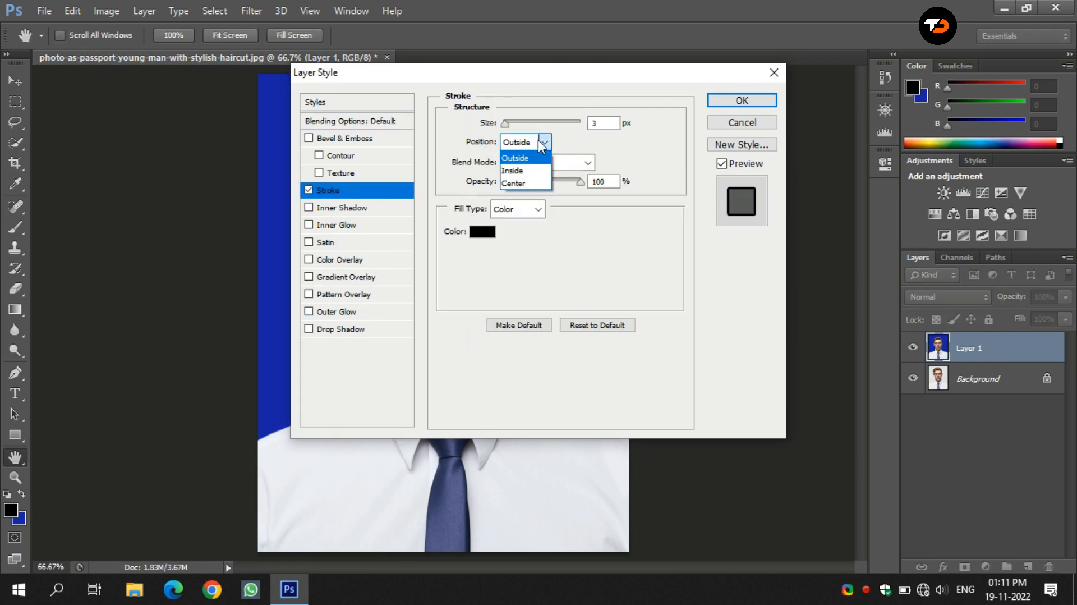
left_click(530, 171)
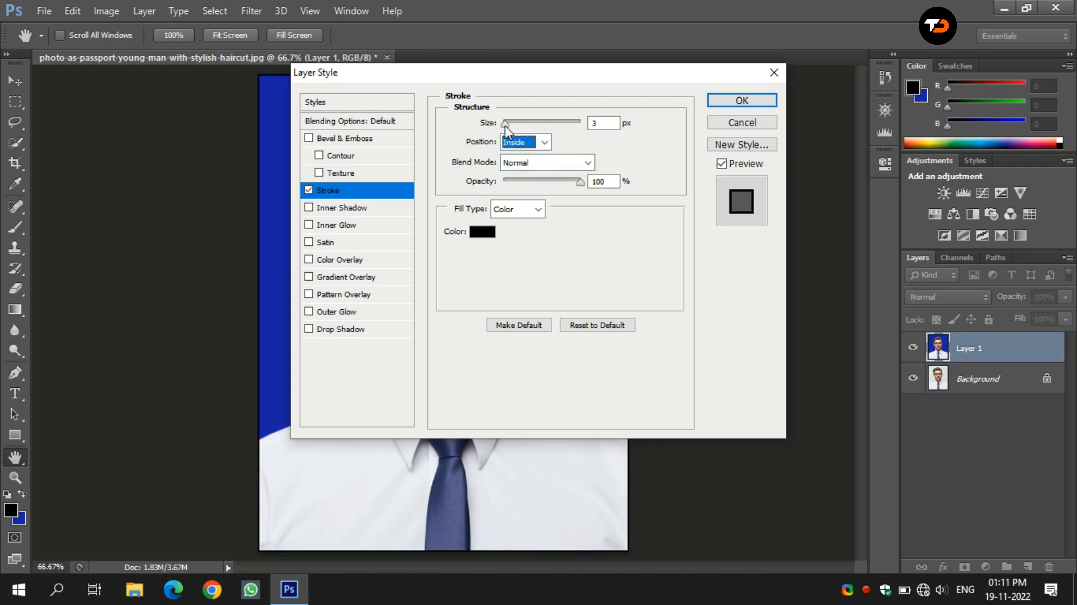
left_click_drag(505, 124, 508, 127)
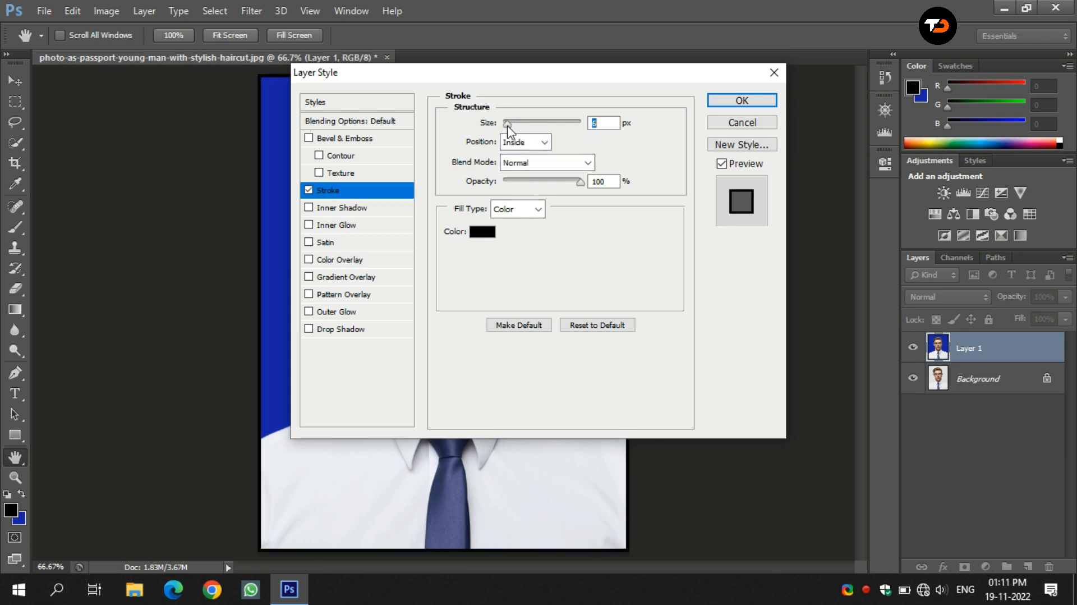
left_click(736, 107)
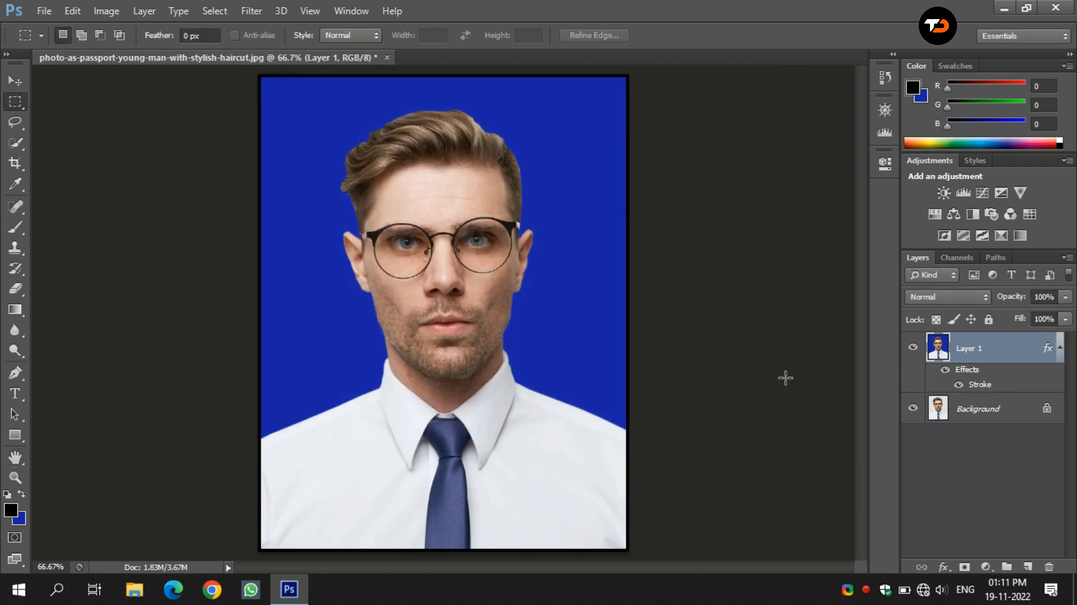
- Create a new document with the International Paper preset at A4 size
left_click(48, 12)
left_click(66, 32)
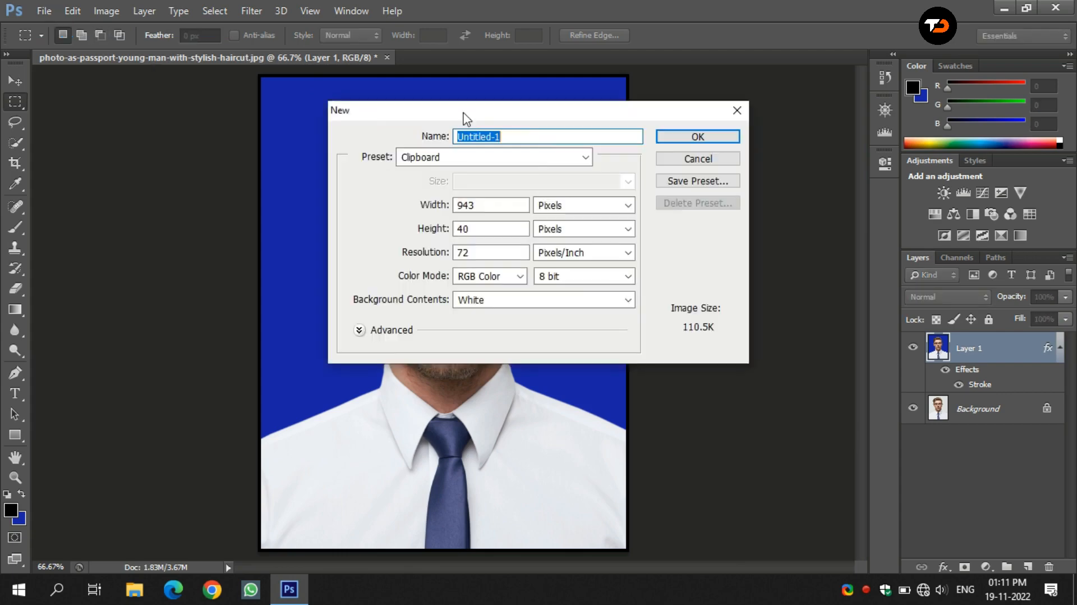
left_click(585, 160)
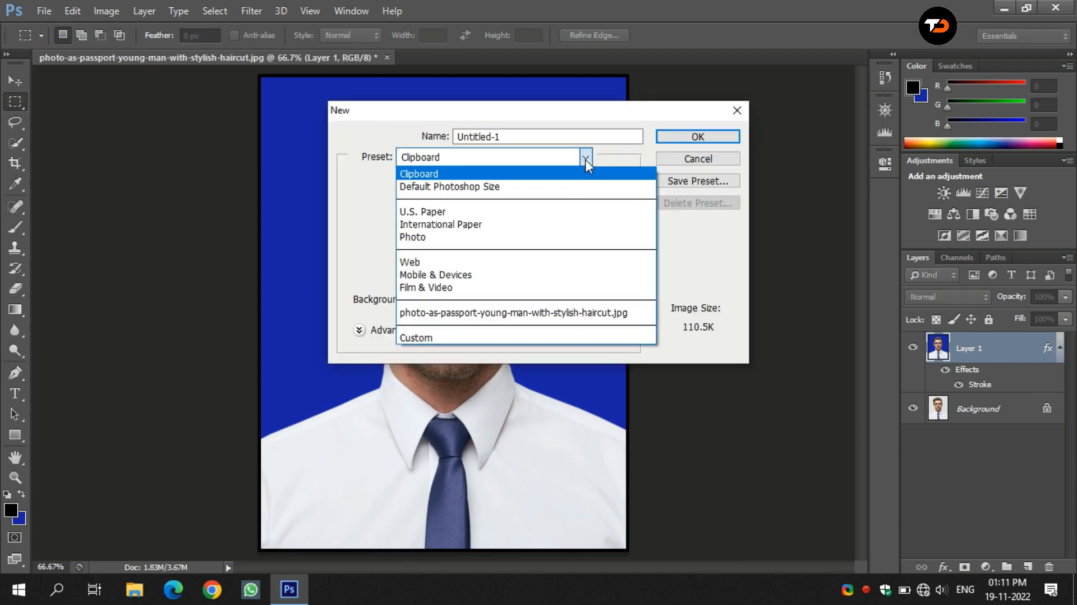
left_click(529, 225)
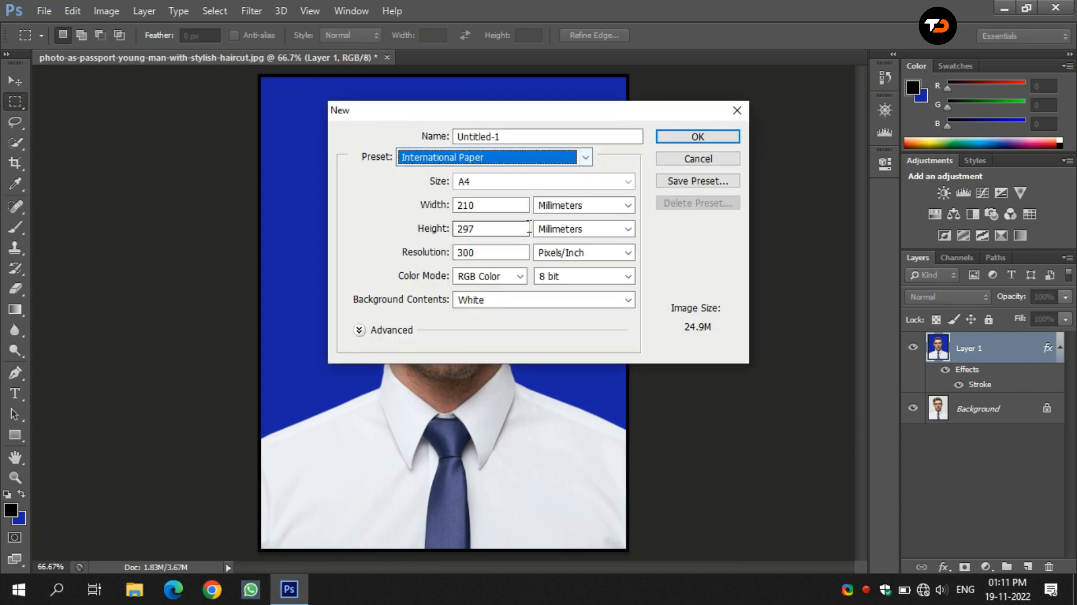
left_click(627, 182)
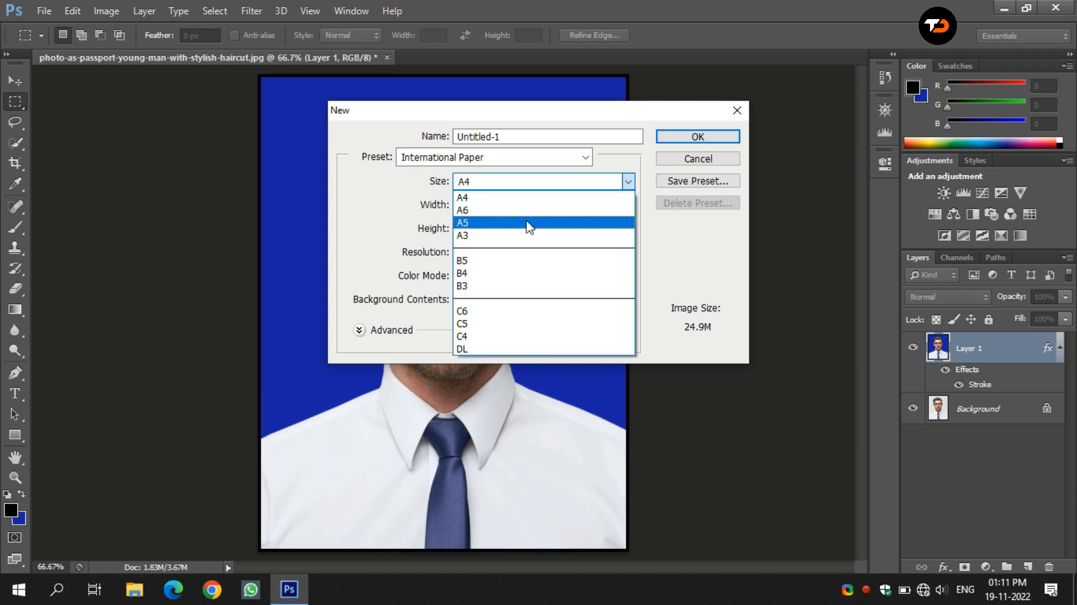
left_click(524, 197)
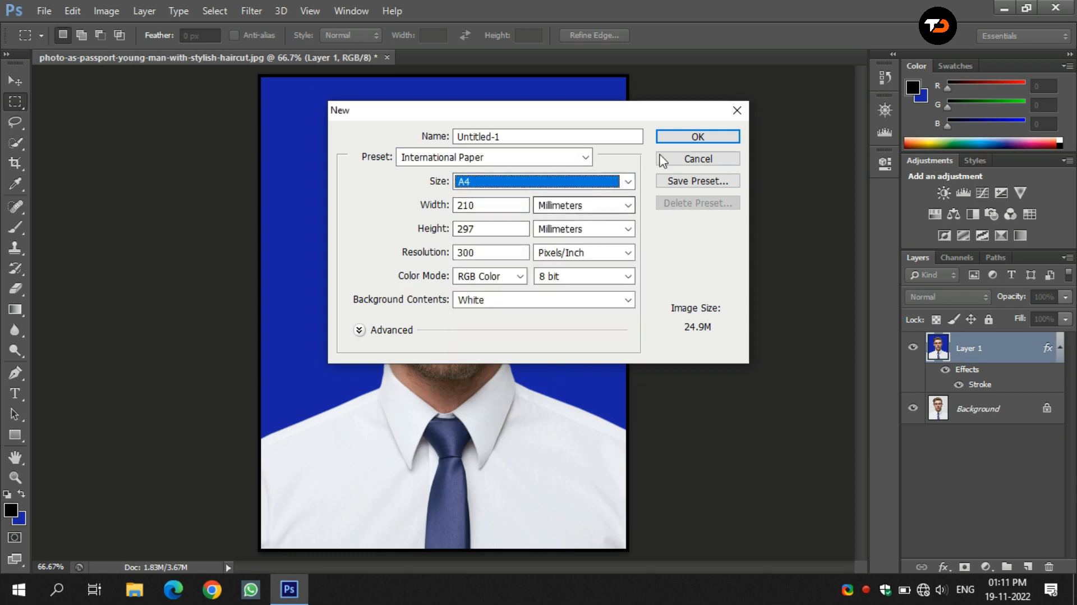
left_click(677, 143)
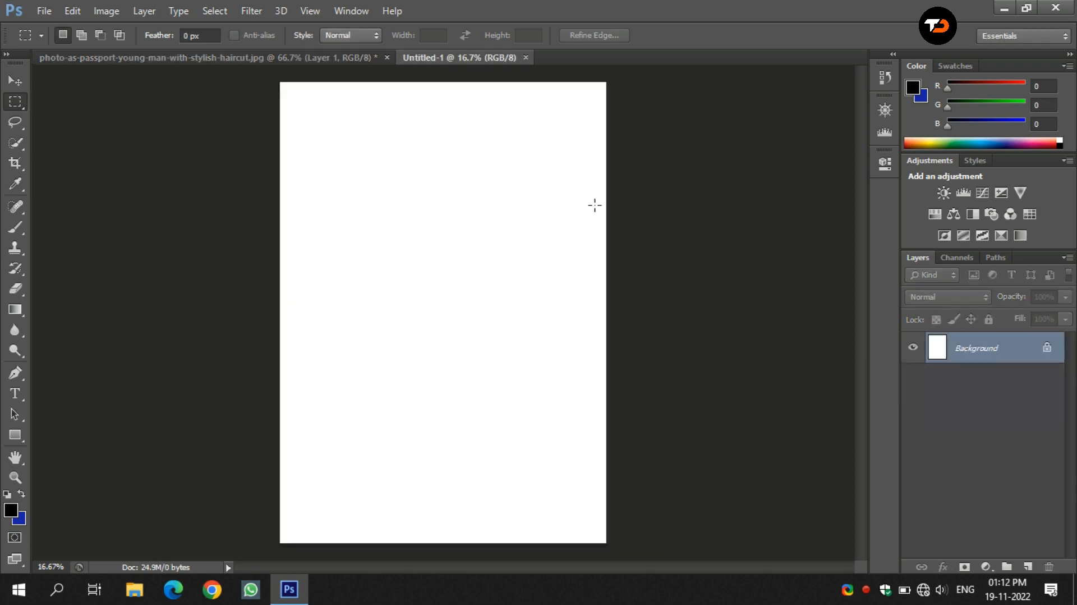
- Return to the portrait document, select the entire canvas and copy the bordered portrait
left_click(201, 61)
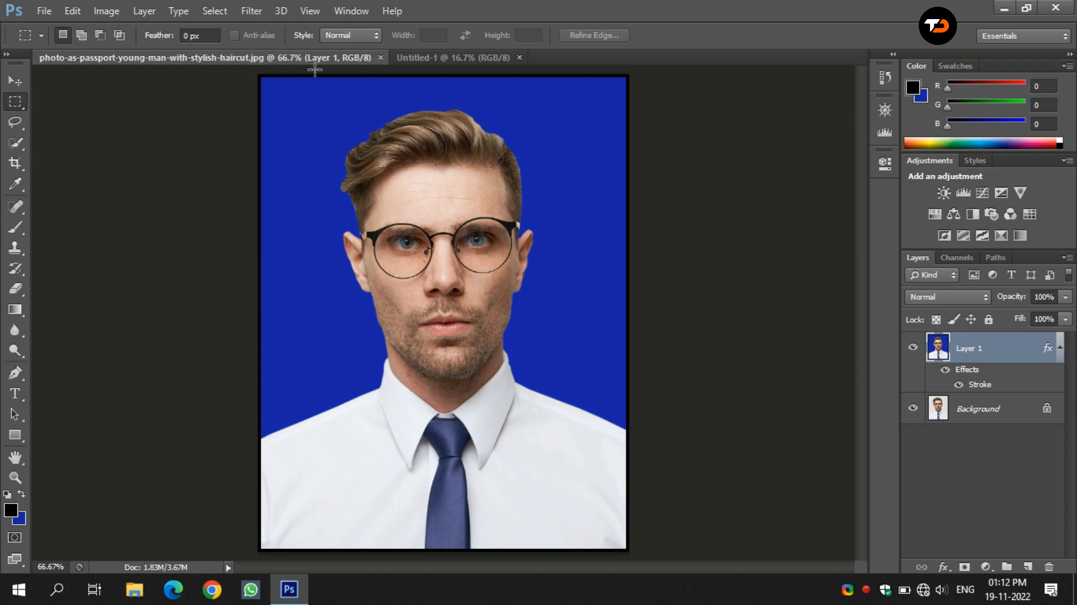
left_click(208, 8)
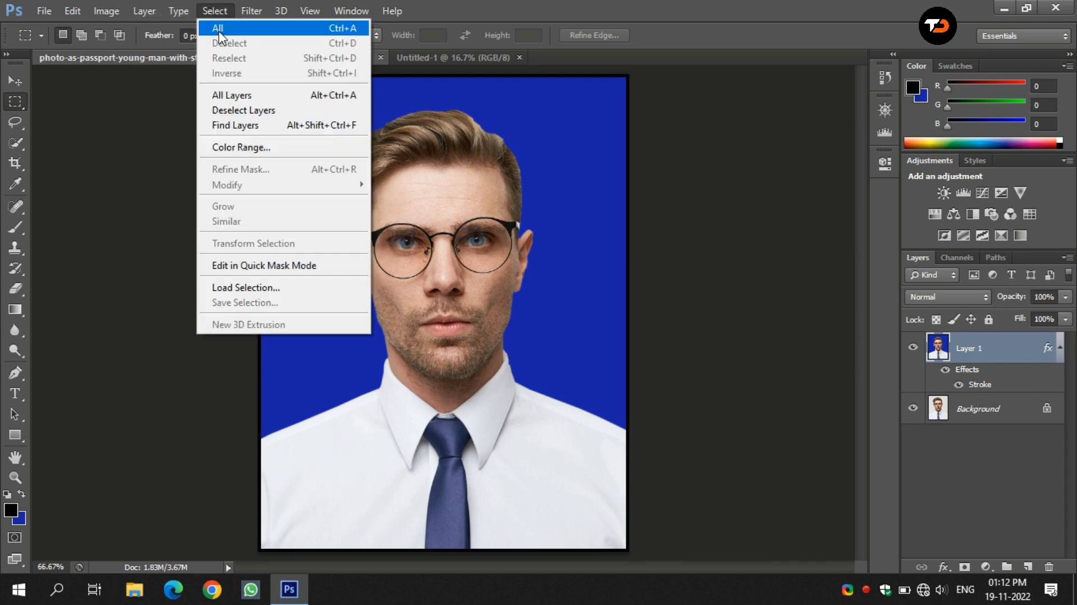
left_click(216, 26)
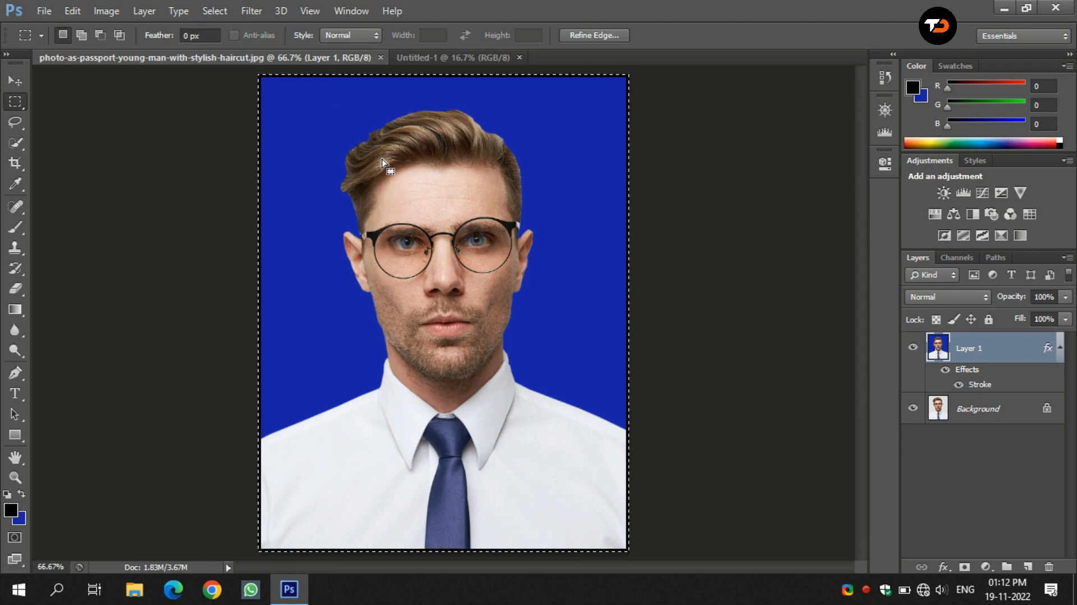
key("ctrl+c")
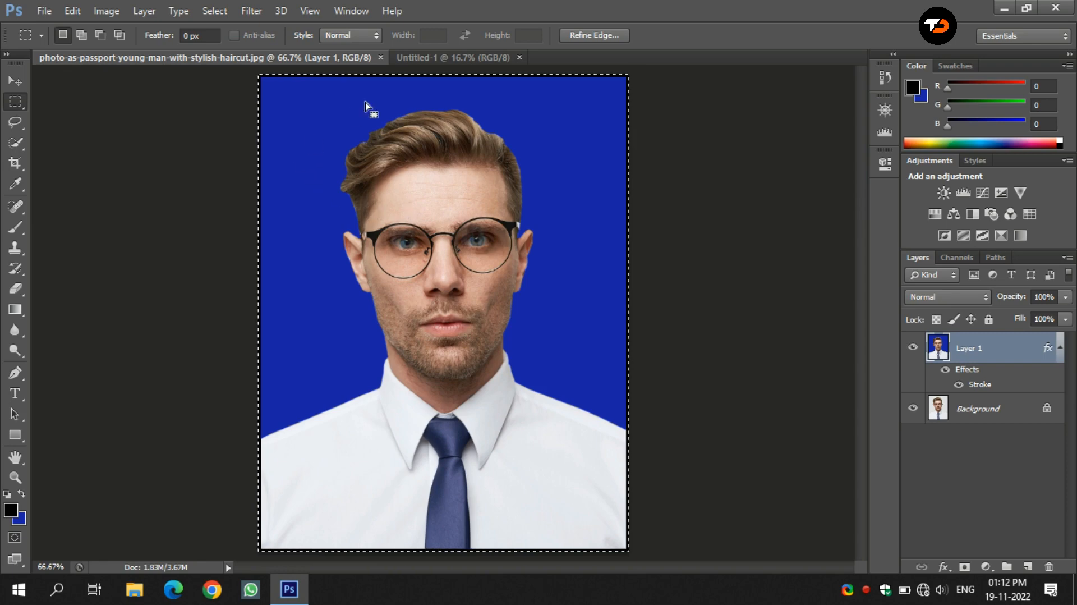
- Paste the bordered portrait into the blank A4 document and scale it proportionally to about 50% in the page's upper-left corner
left_click(431, 62)
key("ctrl+v")
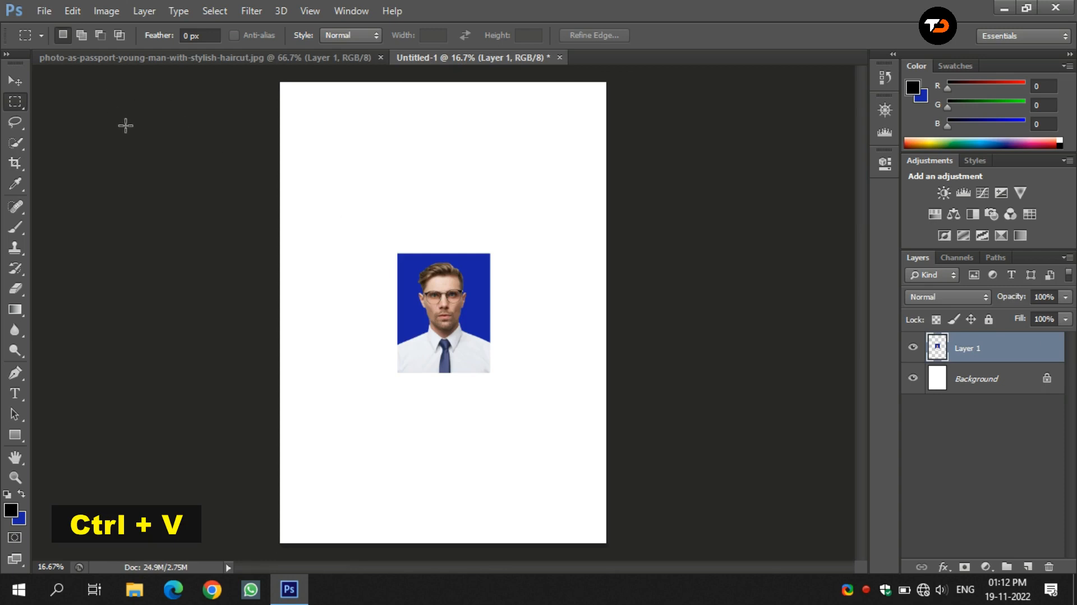
left_click(17, 82)
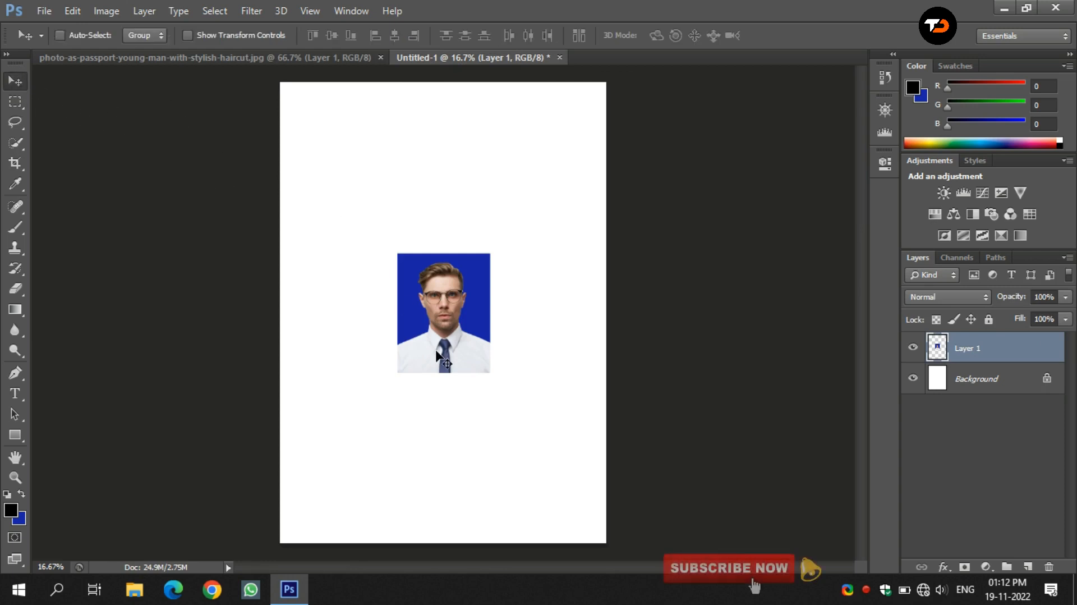
left_click(223, 37)
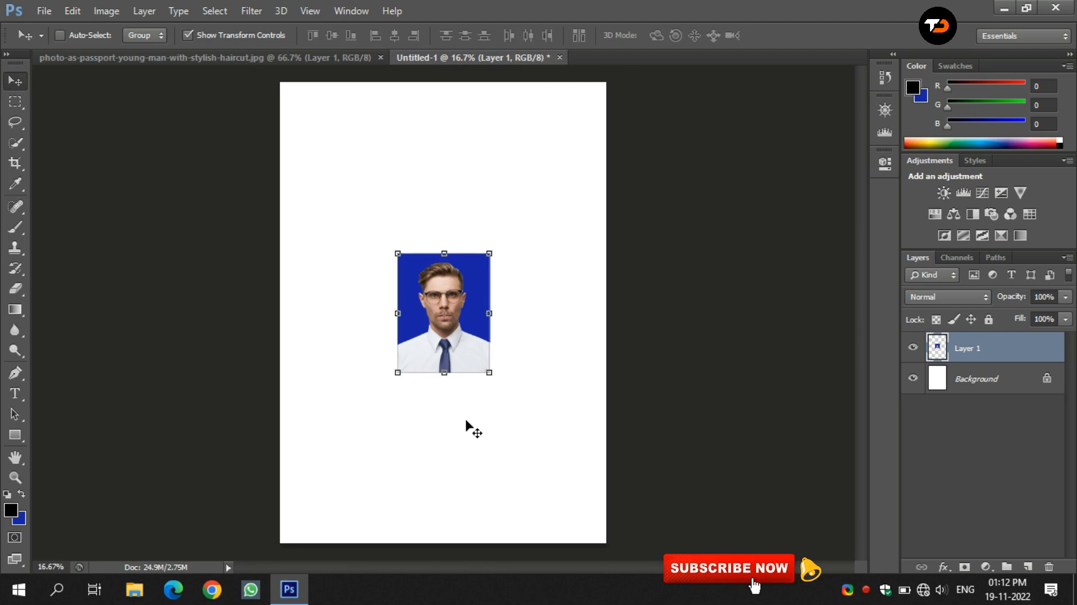
left_click(490, 374)
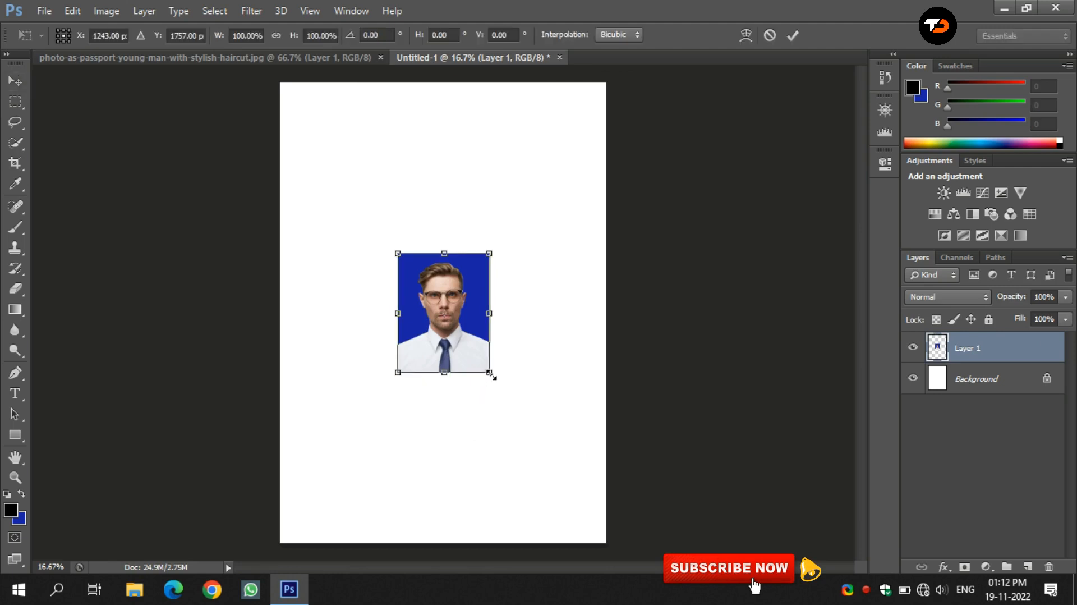
left_click(276, 35)
left_click_drag(488, 373, 328, 148)
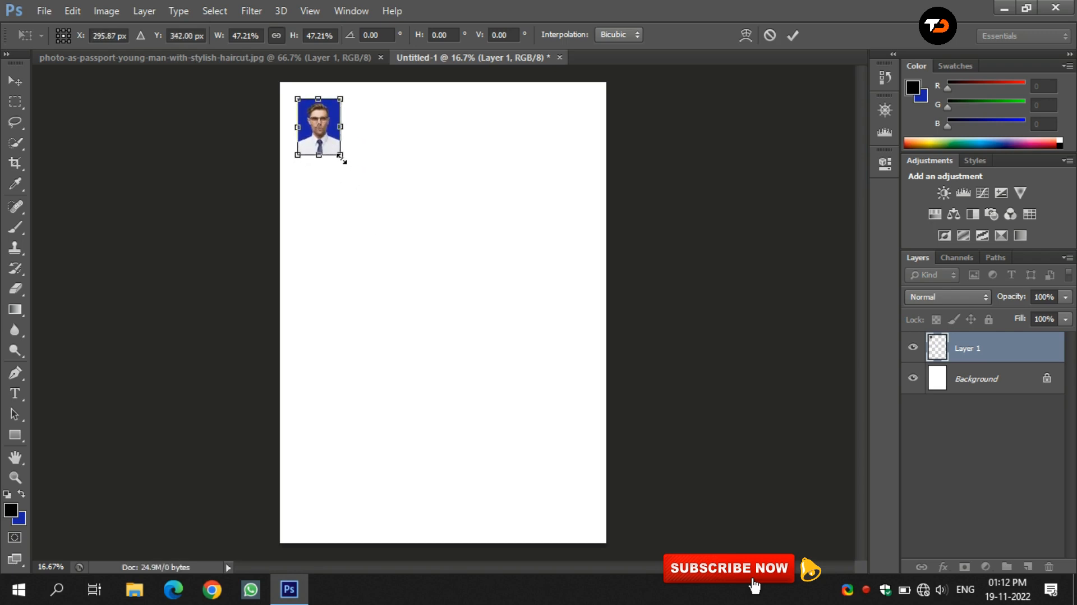
left_click_drag(344, 161, 345, 160)
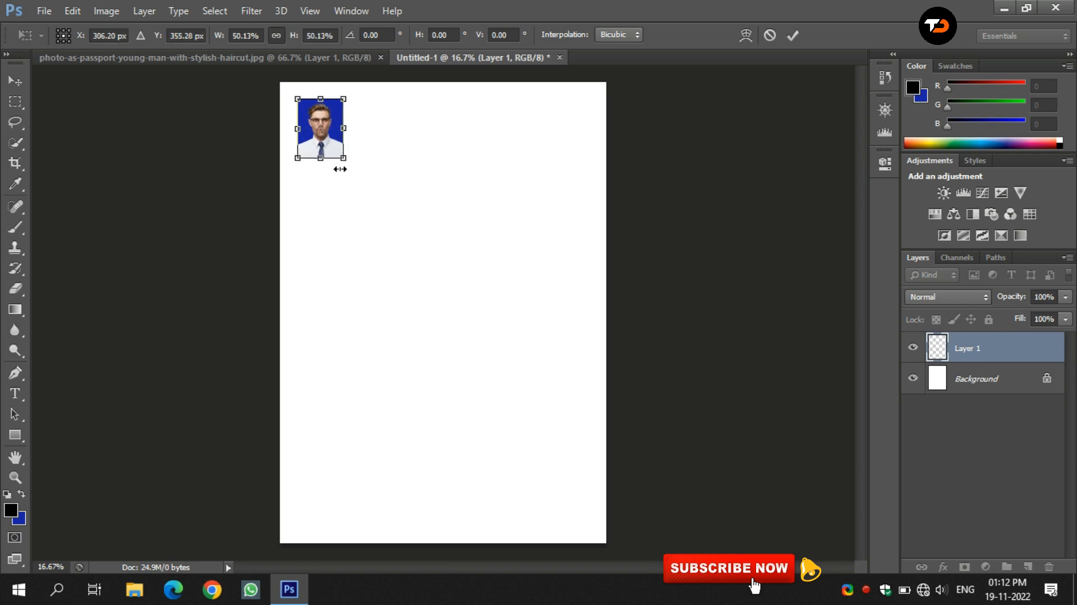
left_click(793, 35)
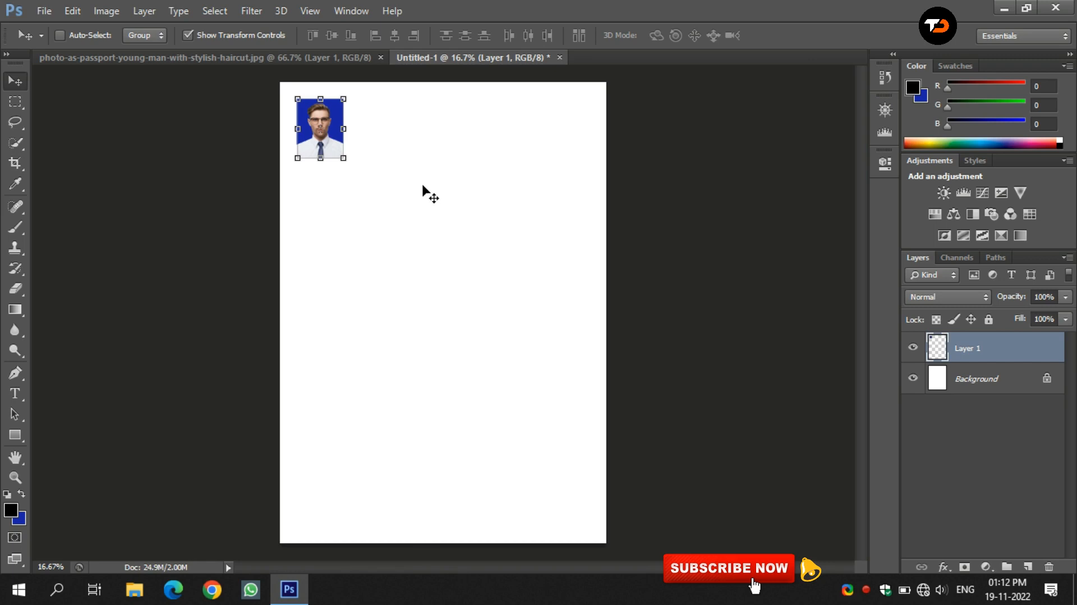
- Duplicate the small portrait four times across the page to form an evenly spaced row of five along the upper edge
left_click_drag(340, 150, 443, 154)
left_click_drag(443, 154, 557, 151)
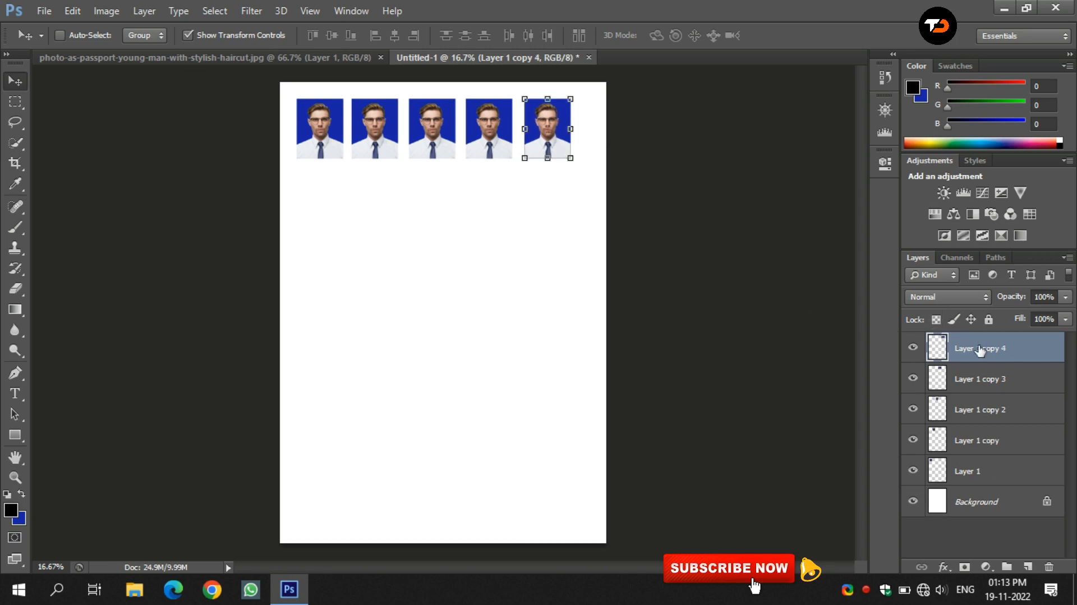
- Merge the five portrait layers, Layer 1 through Layer 1 copy 4, into a single layer, leaving out the Background
left_click(979, 378, "shift")
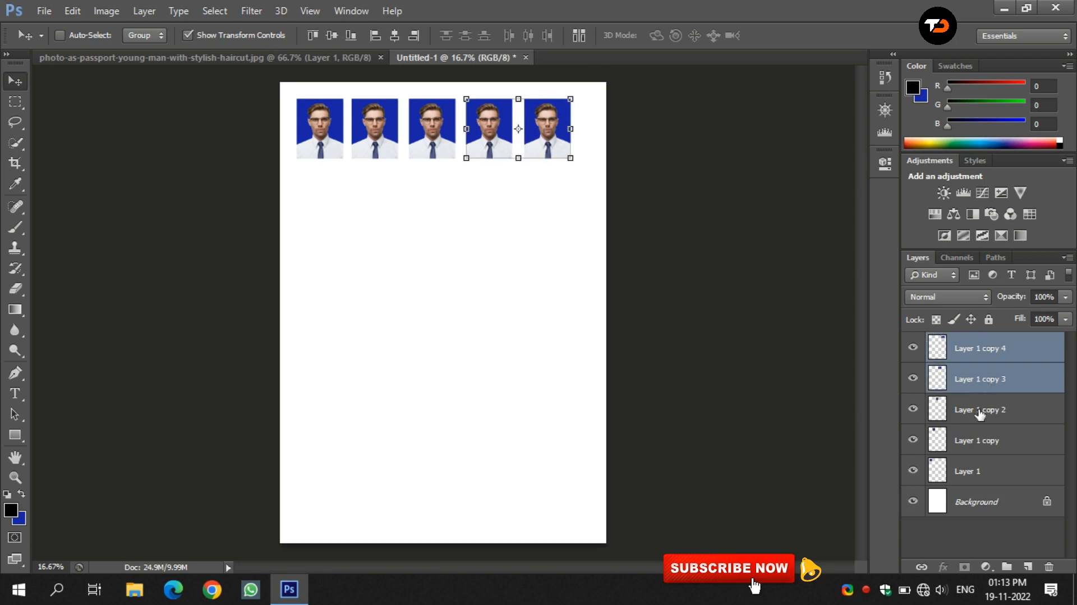
left_click(982, 410, "shift")
left_click(984, 440, "shift")
left_click(987, 471, "shift")
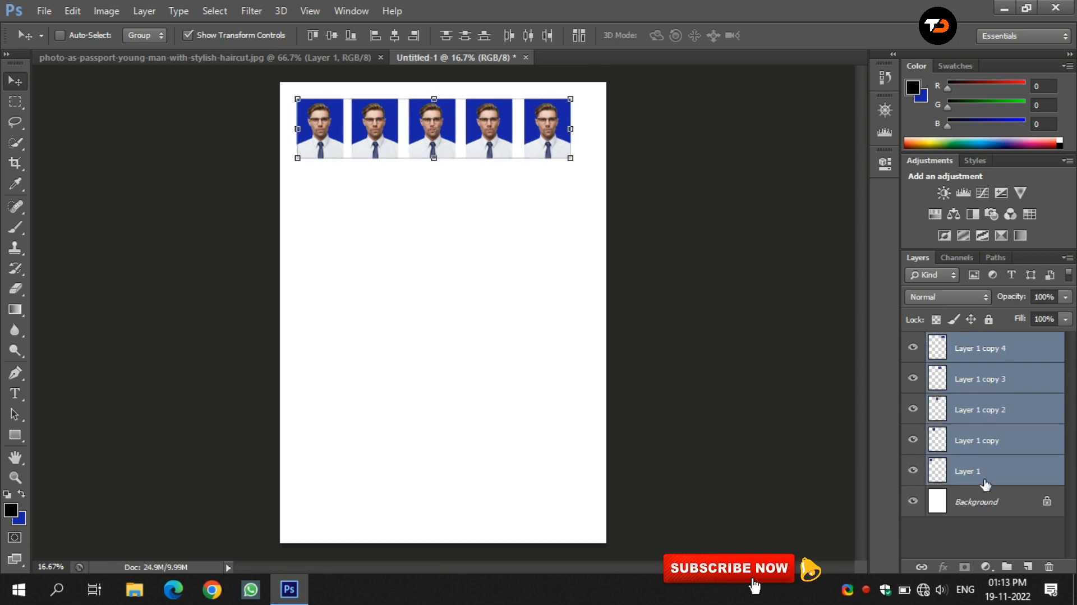
right_click(985, 482)
left_click(680, 425)
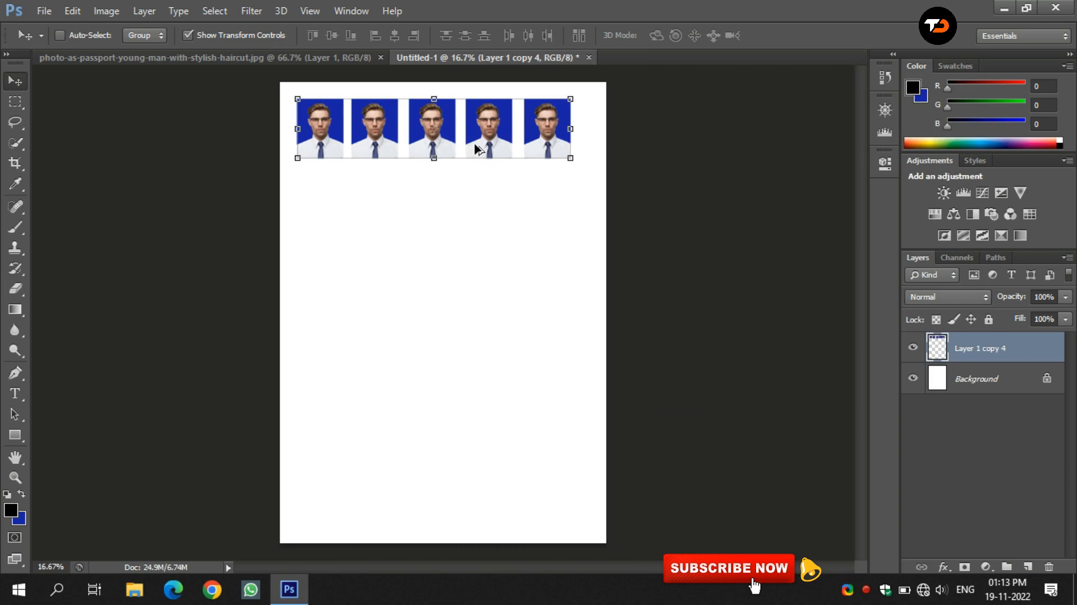
- Duplicate the merged portrait row five times down the page, evenly spaced, to fill the sheet with six rows
left_click_drag(475, 148, 474, 212)
left_click_drag(474, 212, 476, 356)
left_click_drag(476, 356, 475, 495)
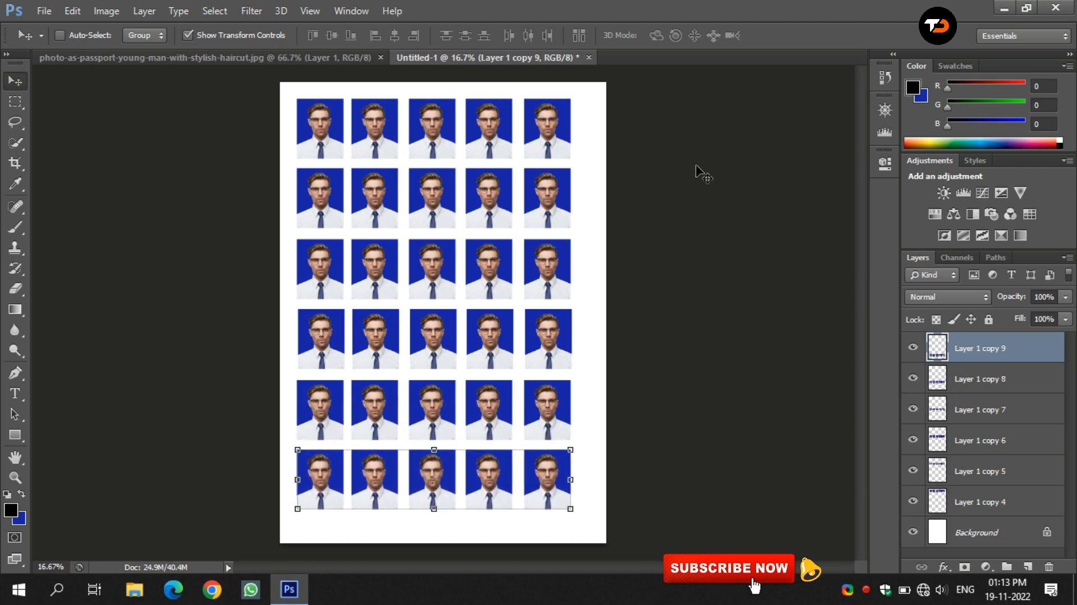
- Save the photo sheet in Downloads as Untitled-1.pdf in Photoshop PDF format, keeping Preserve Photoshop Editing Capabilities on
left_click(44, 11)
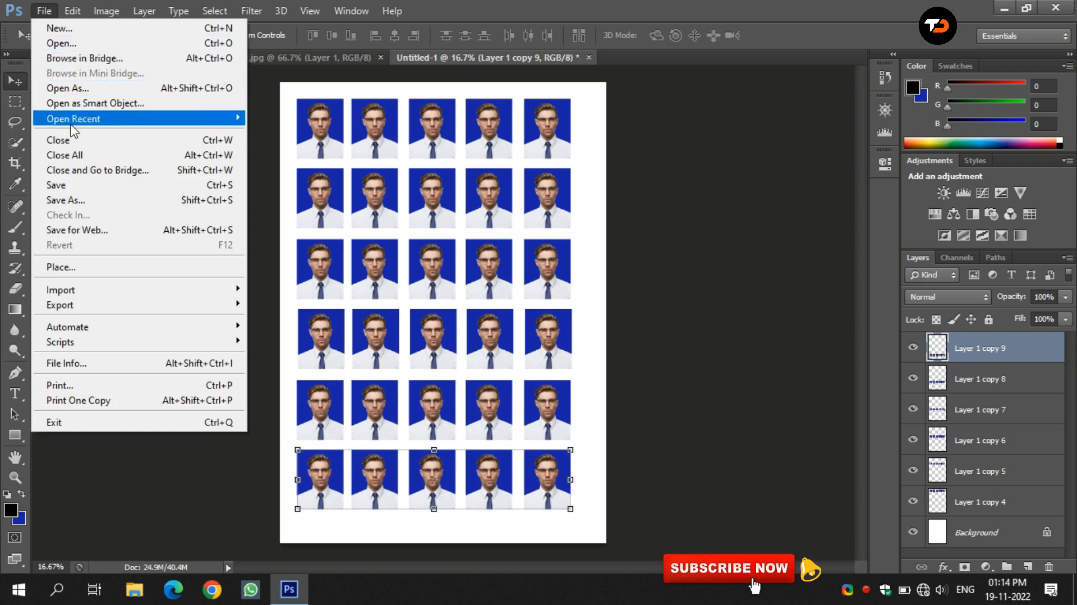
left_click(66, 199)
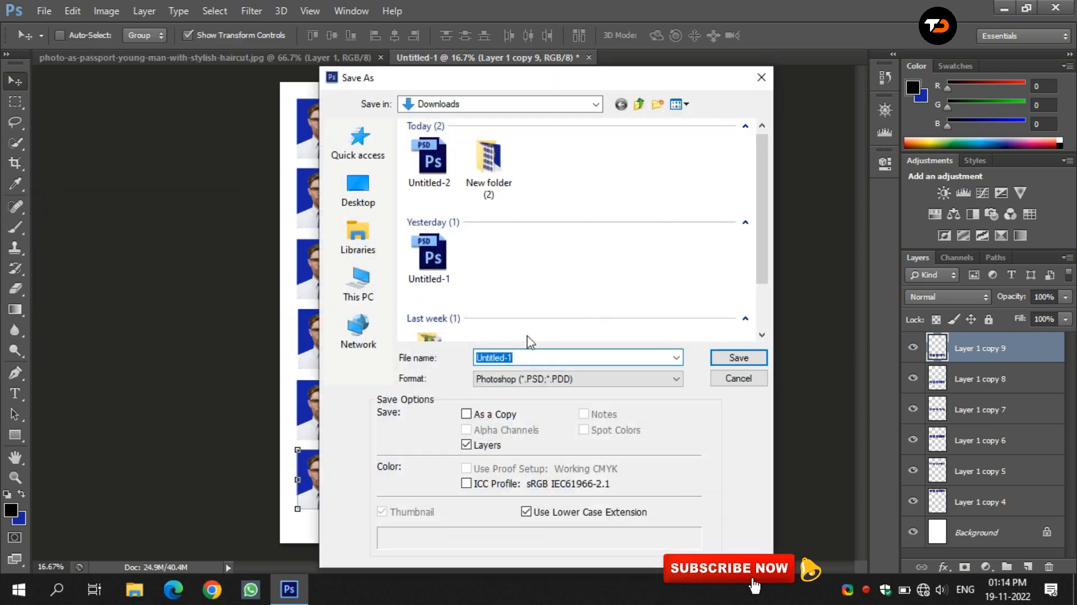
left_click(528, 382)
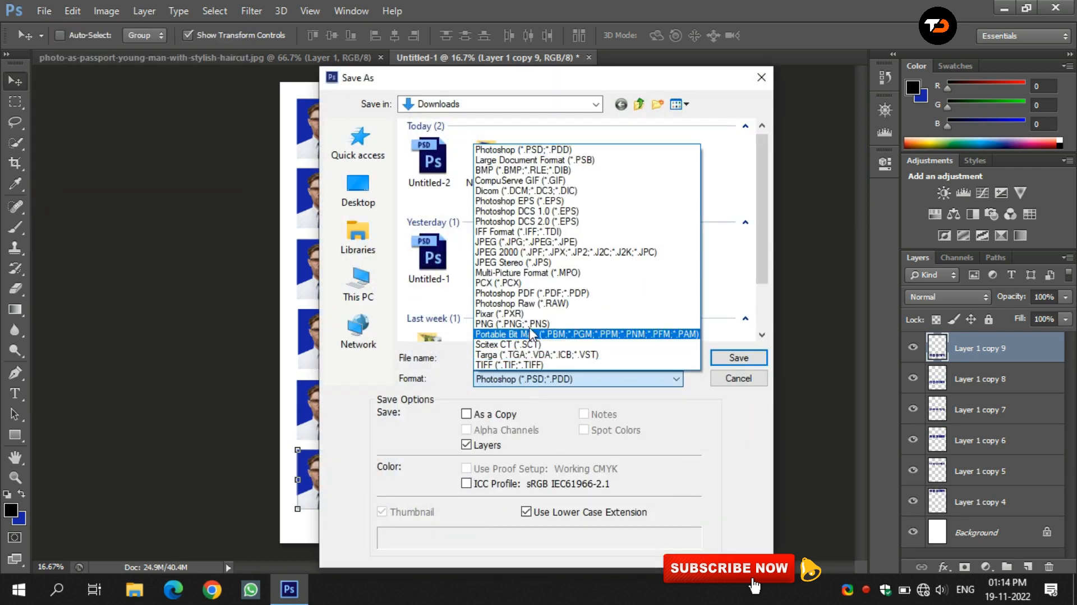
left_click(522, 295)
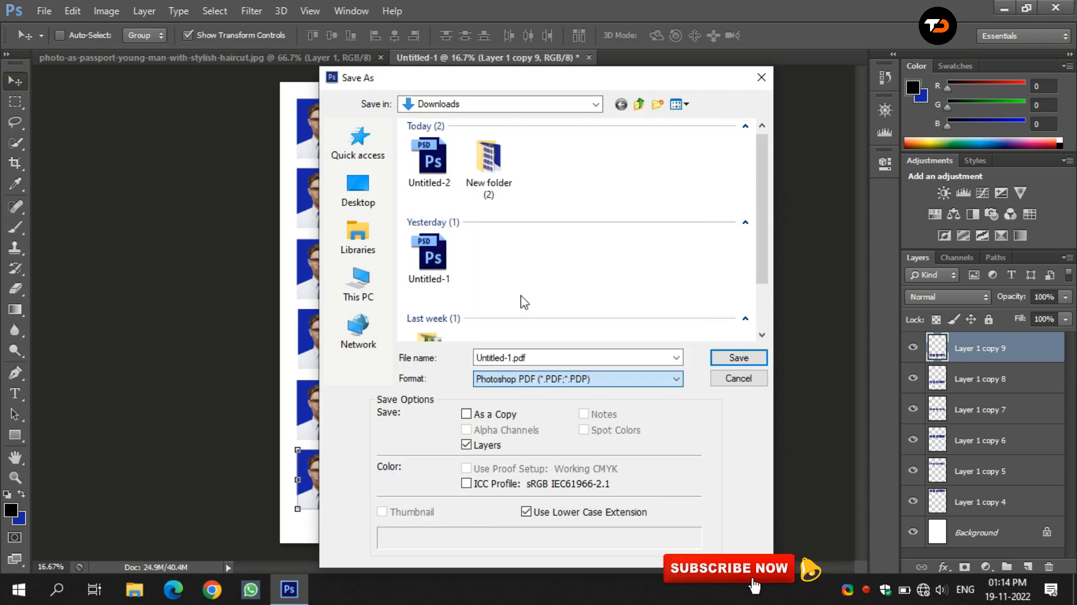
left_click(727, 361)
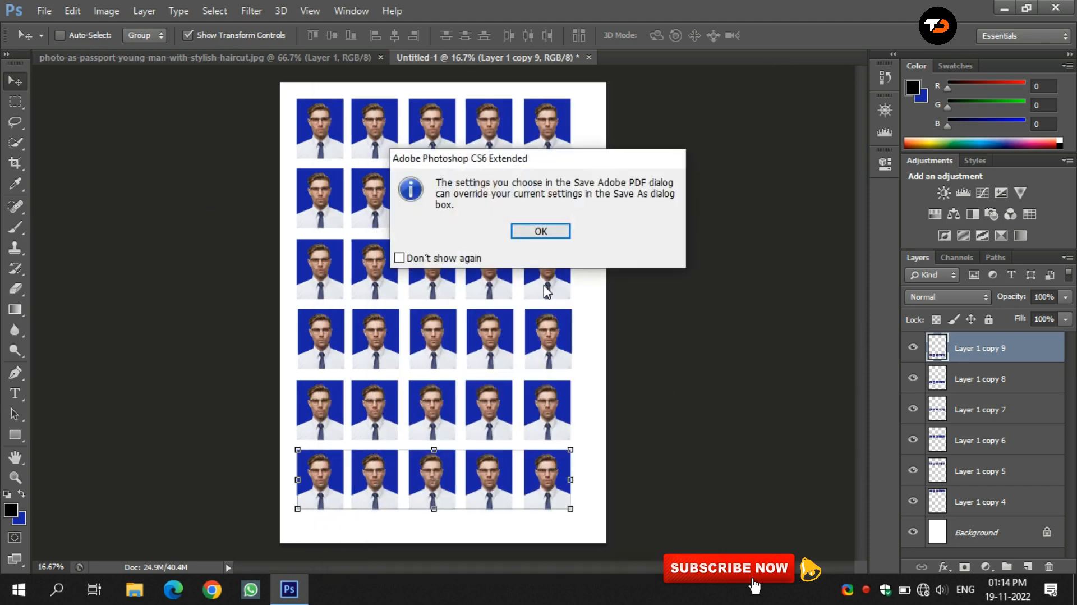
left_click(525, 233)
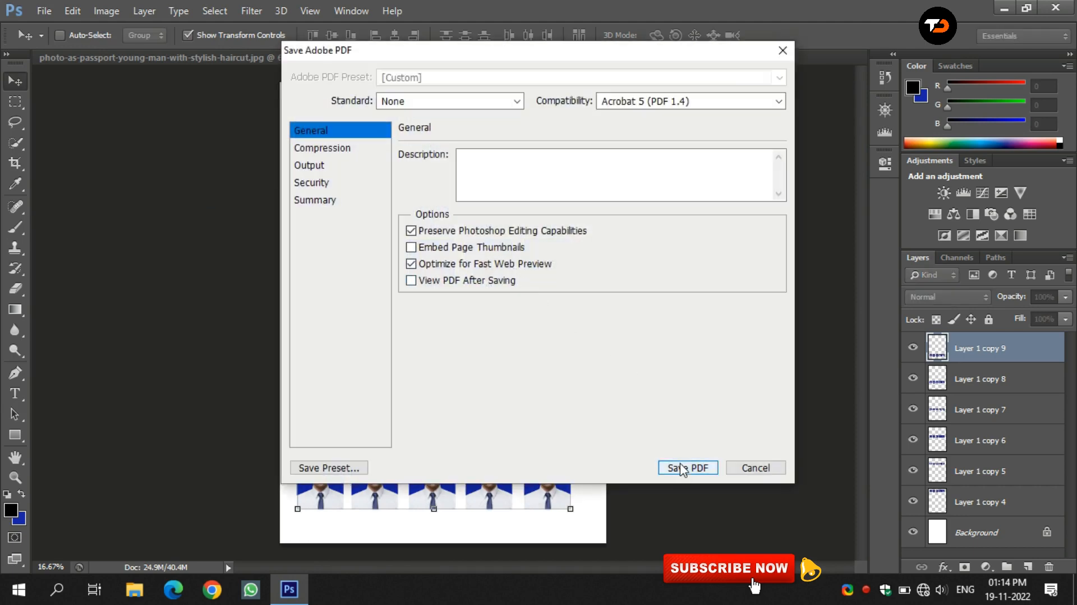
left_click(681, 472)
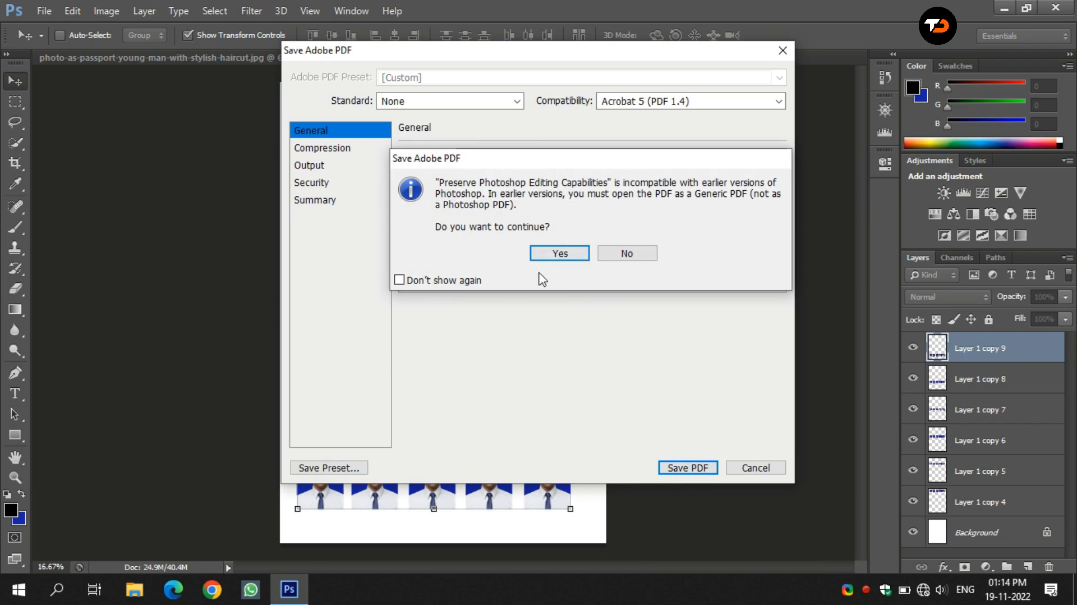
left_click(558, 254)
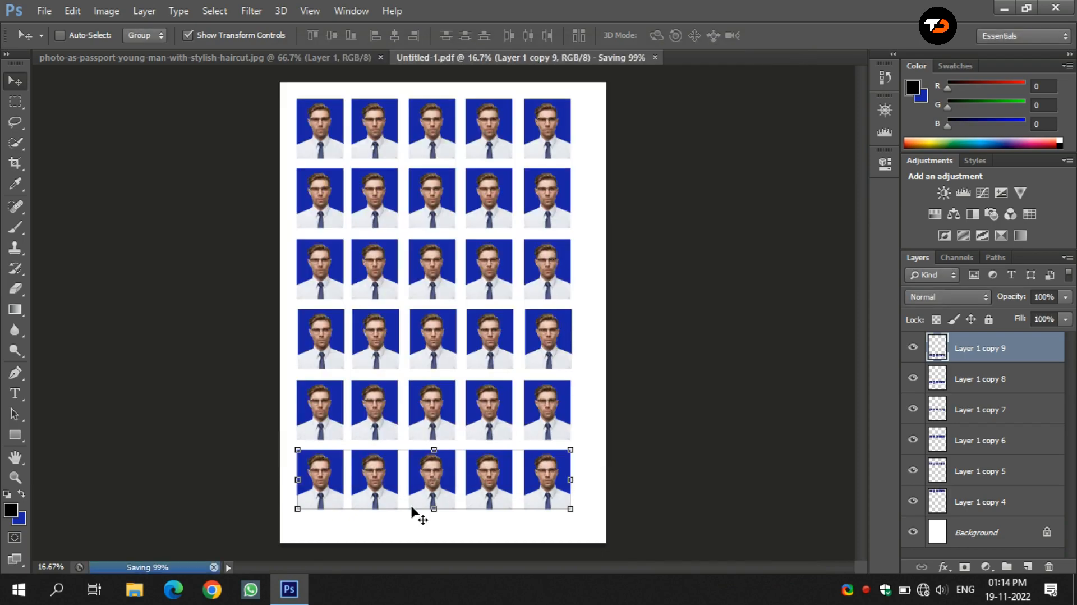